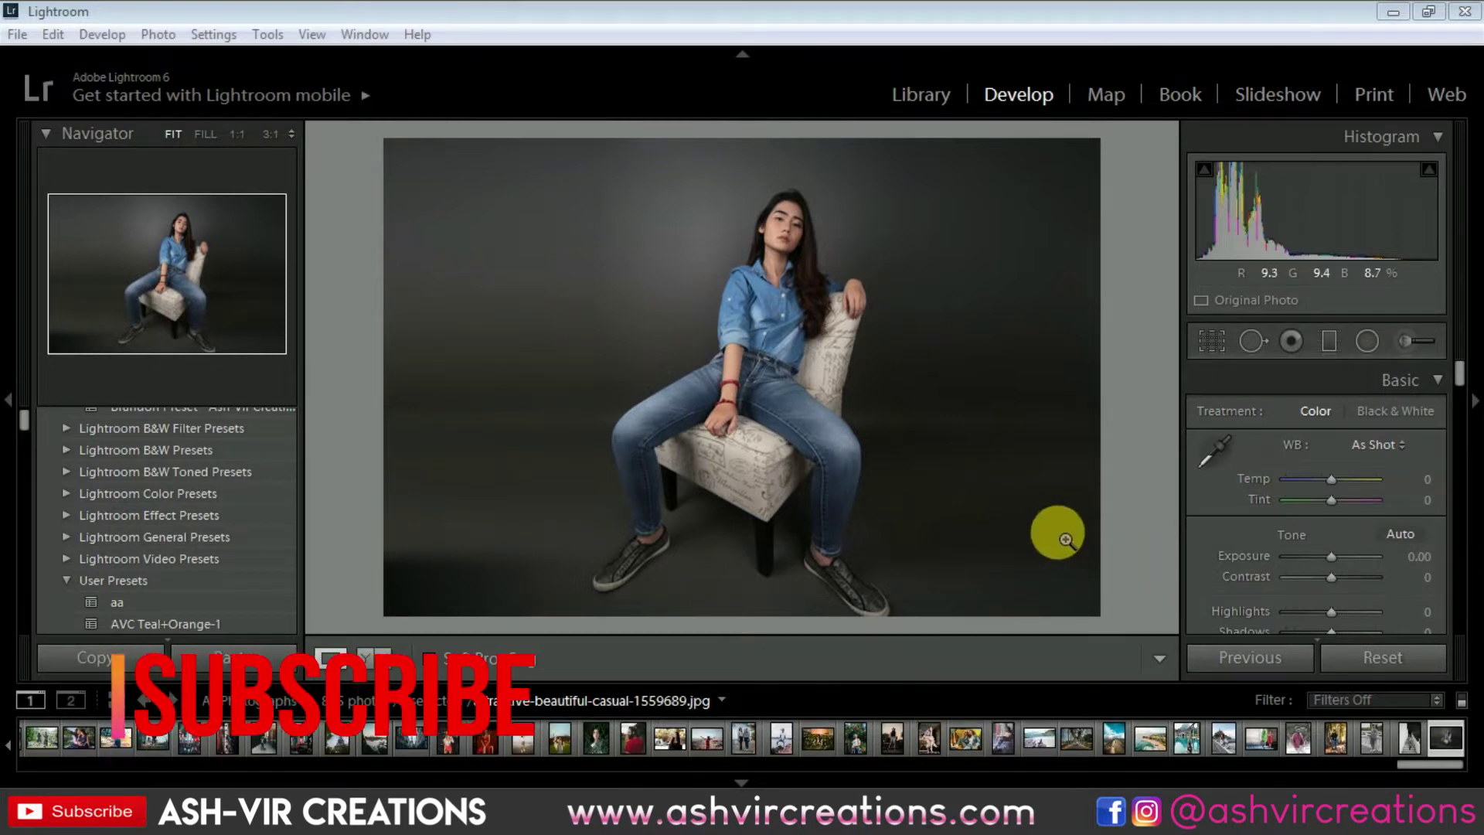
Place a graduated filter across the photo, slanting up to the right through the woman's shirt and covering the background on her left side of the frame
{"action": "left_click", "coordinate": [1332, 340]}
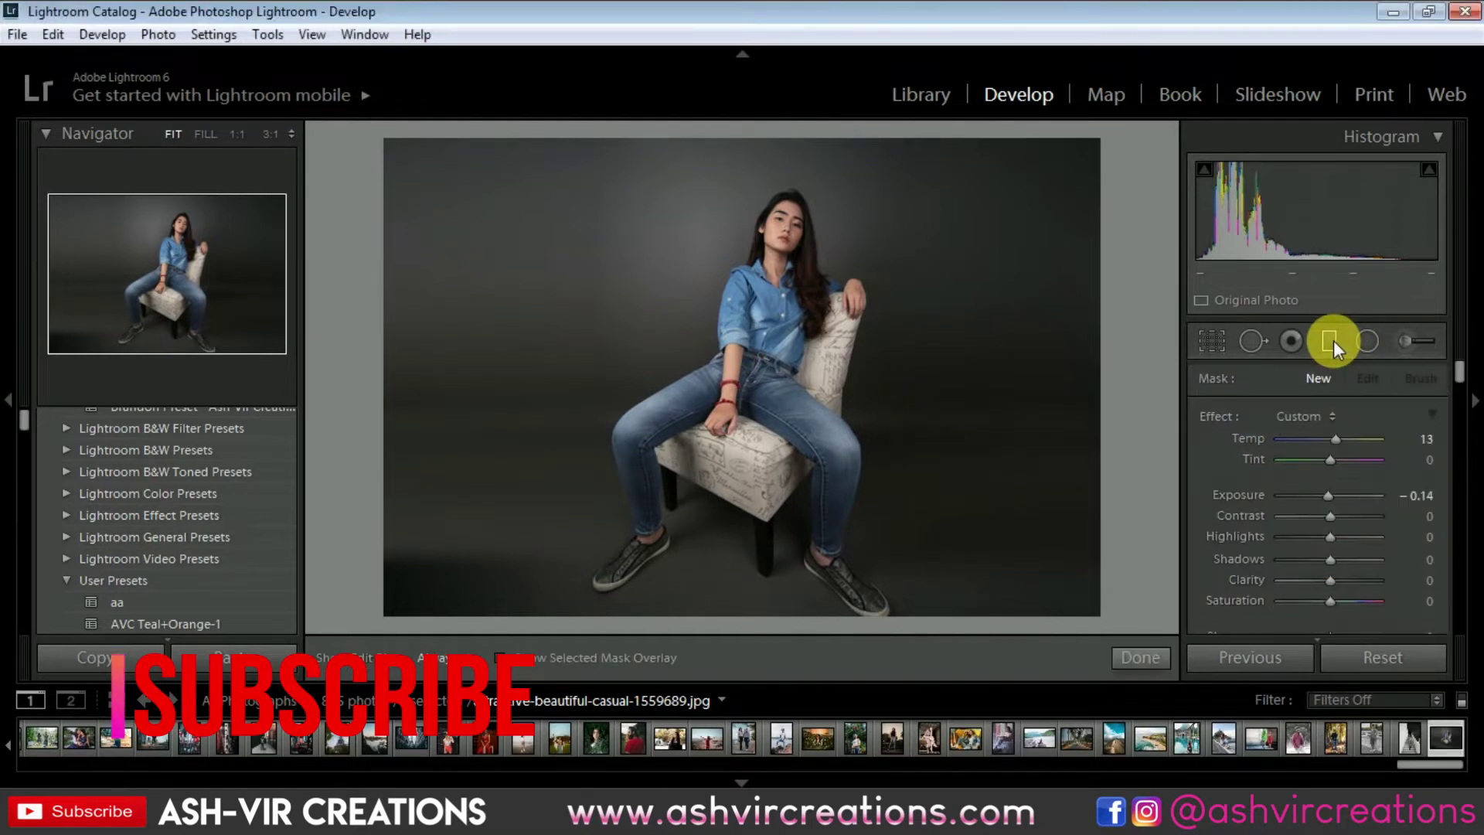
{"action": "left_click_drag", "start_coordinate": [642, 287], "coordinate": [695, 272]}
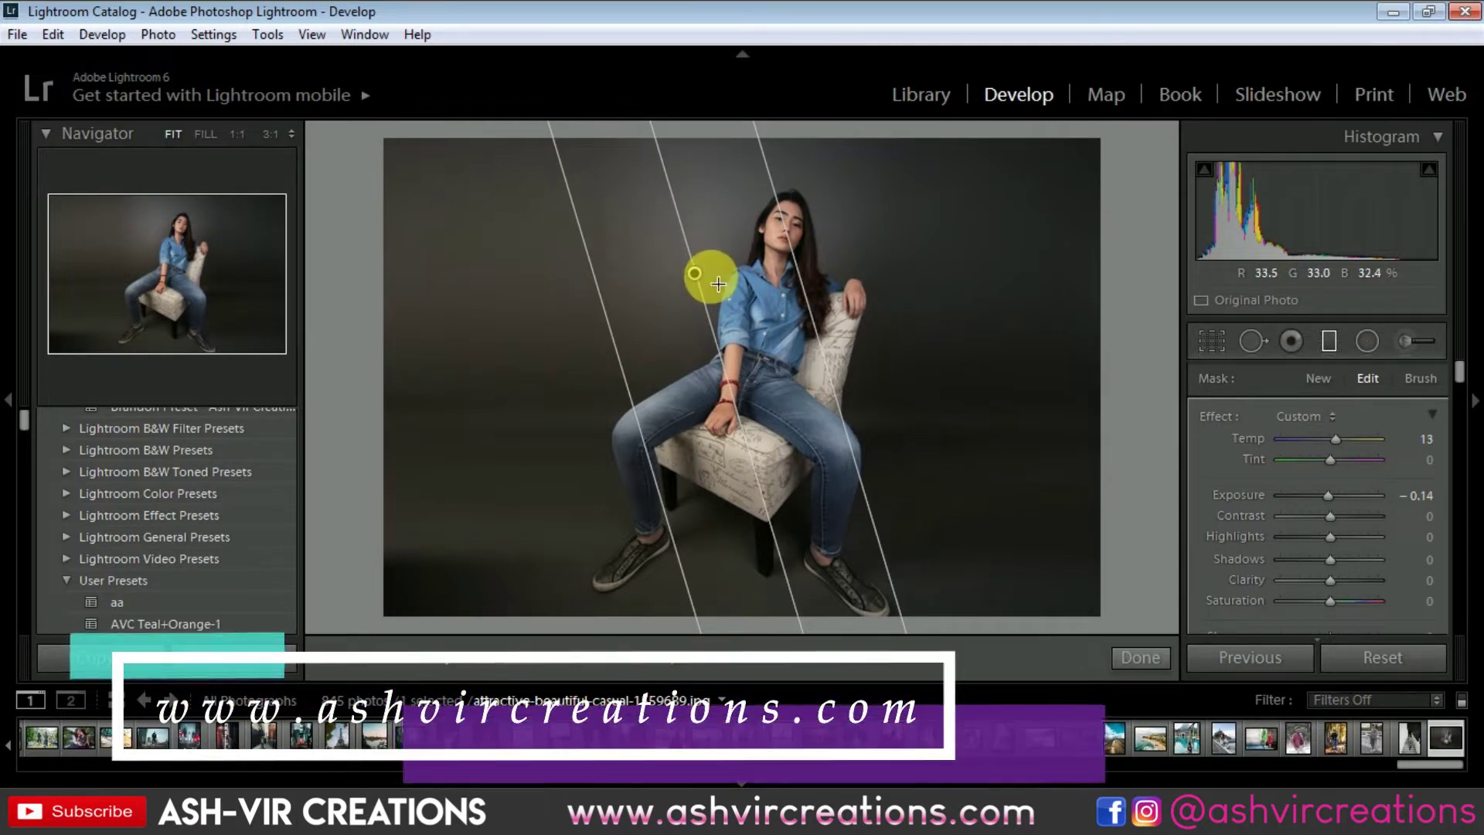
{"action": "left_click_drag", "start_coordinate": [715, 294], "coordinate": [751, 297]}
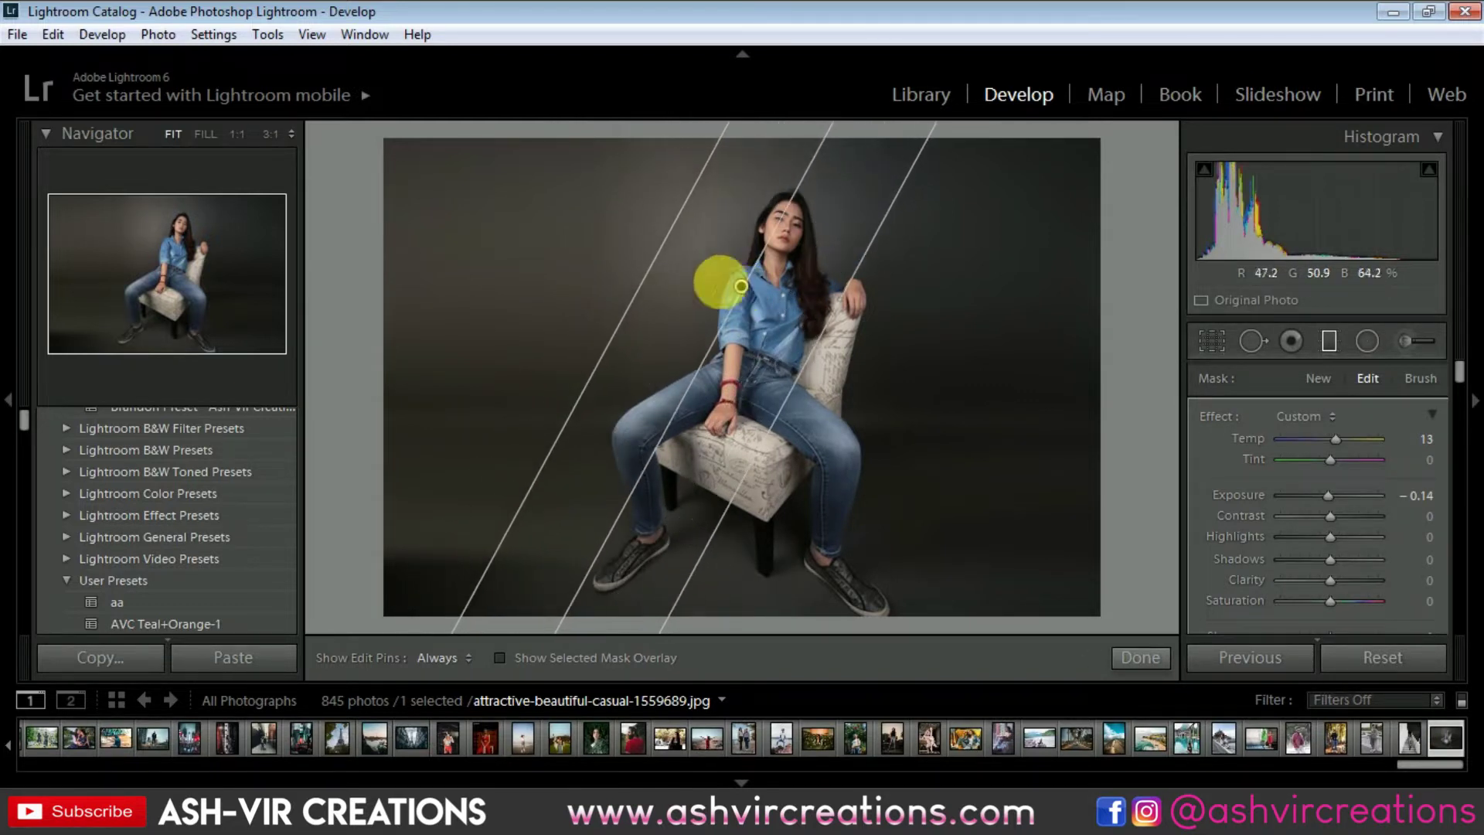
Set the graduated filter to Temp −65, Tint 30, Exposure −0.48 and Contrast 8, nudge it slightly downward, and finish it
{"action": "left_click_drag", "start_coordinate": [1332, 434], "coordinate": [1344, 463]}
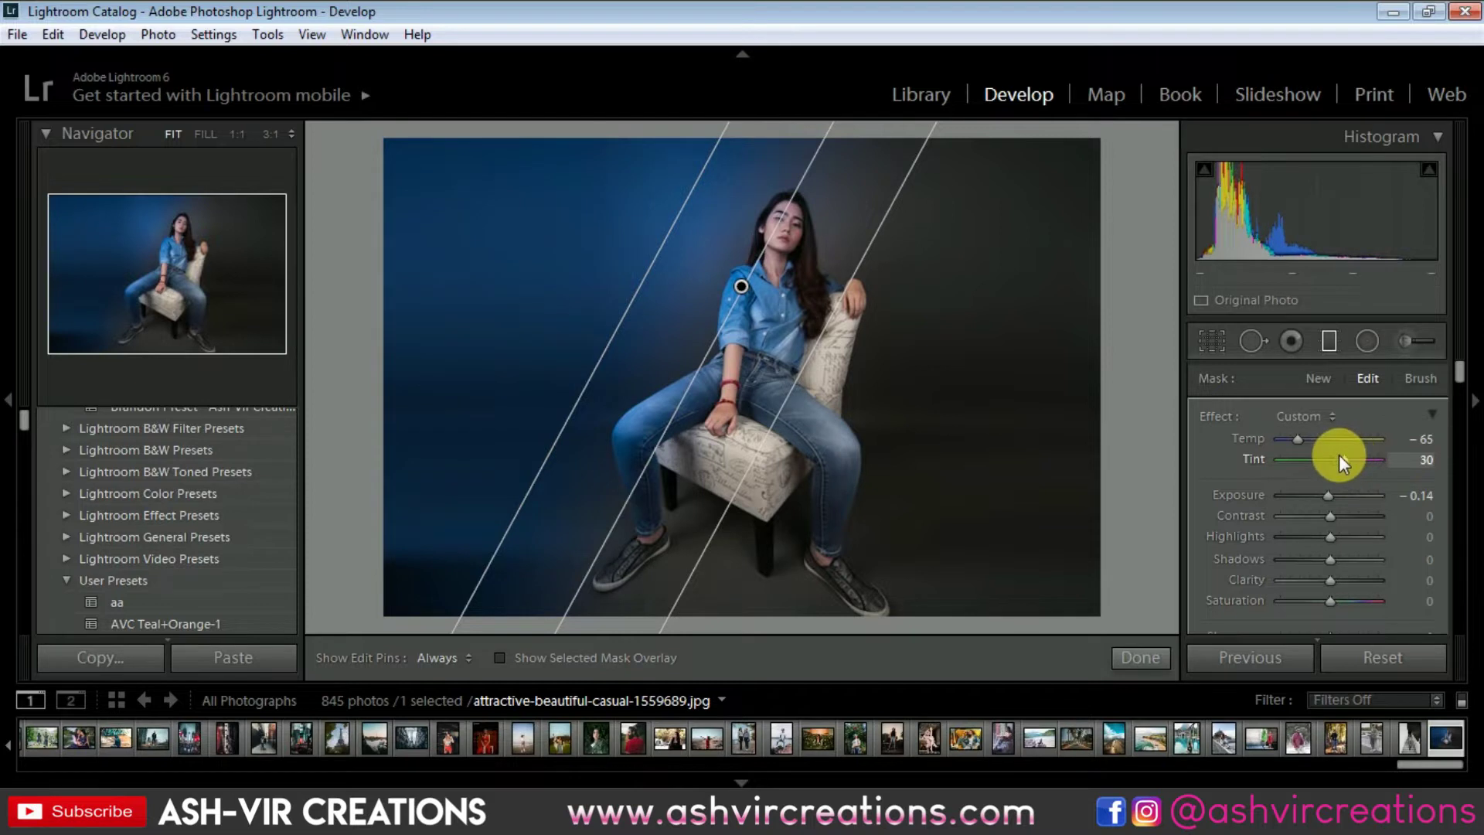
{"action": "mouse_move", "coordinate": [1295, 439]}
{"action": "left_mouse_down"}
{"action": "mouse_move", "coordinate": [1274, 437]}
{"action": "mouse_move", "coordinate": [1301, 437]}
{"action": "left_mouse_up"}
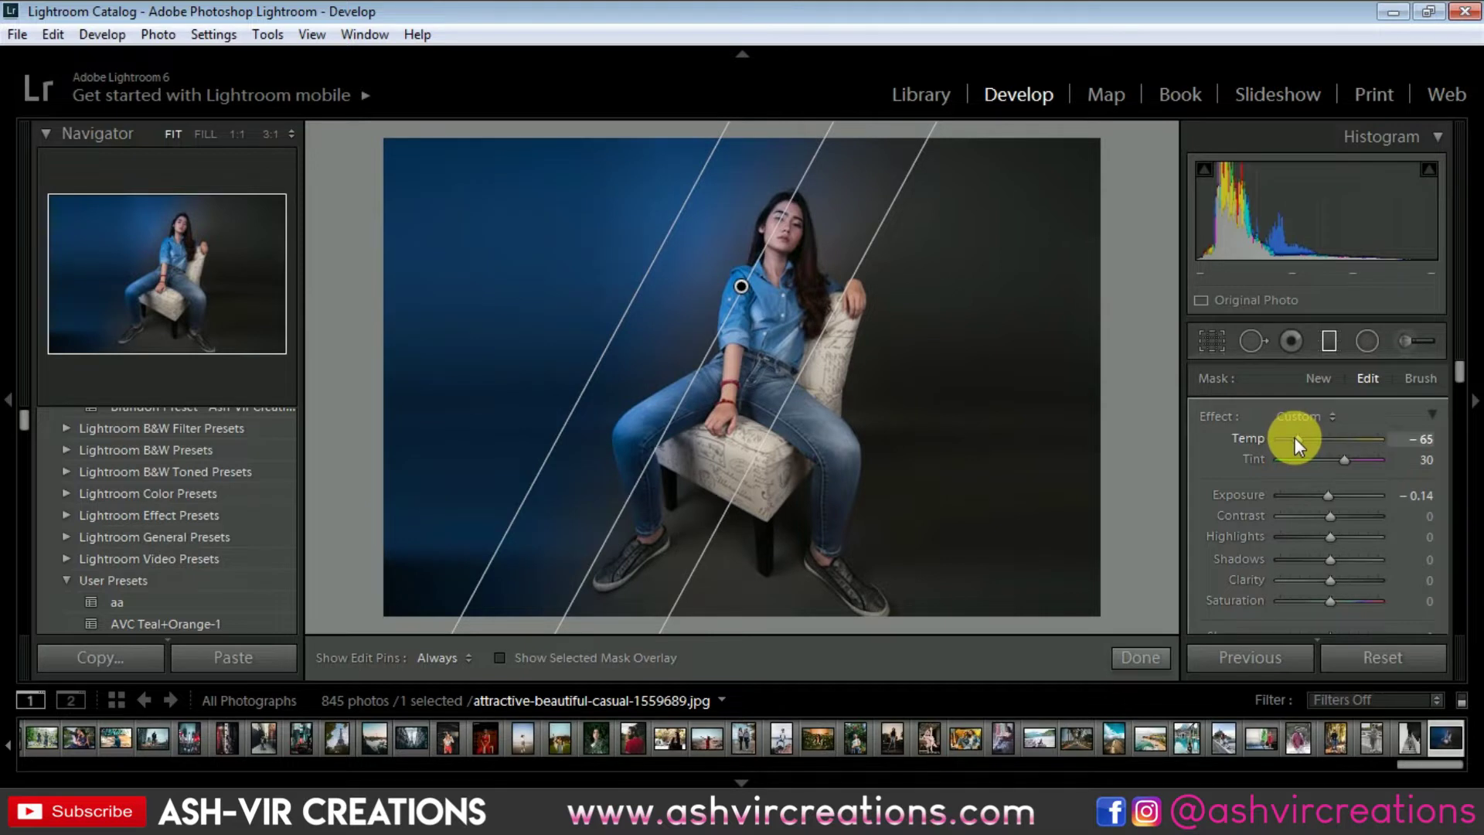
{"action": "left_click_drag", "start_coordinate": [751, 295], "coordinate": [751, 306]}
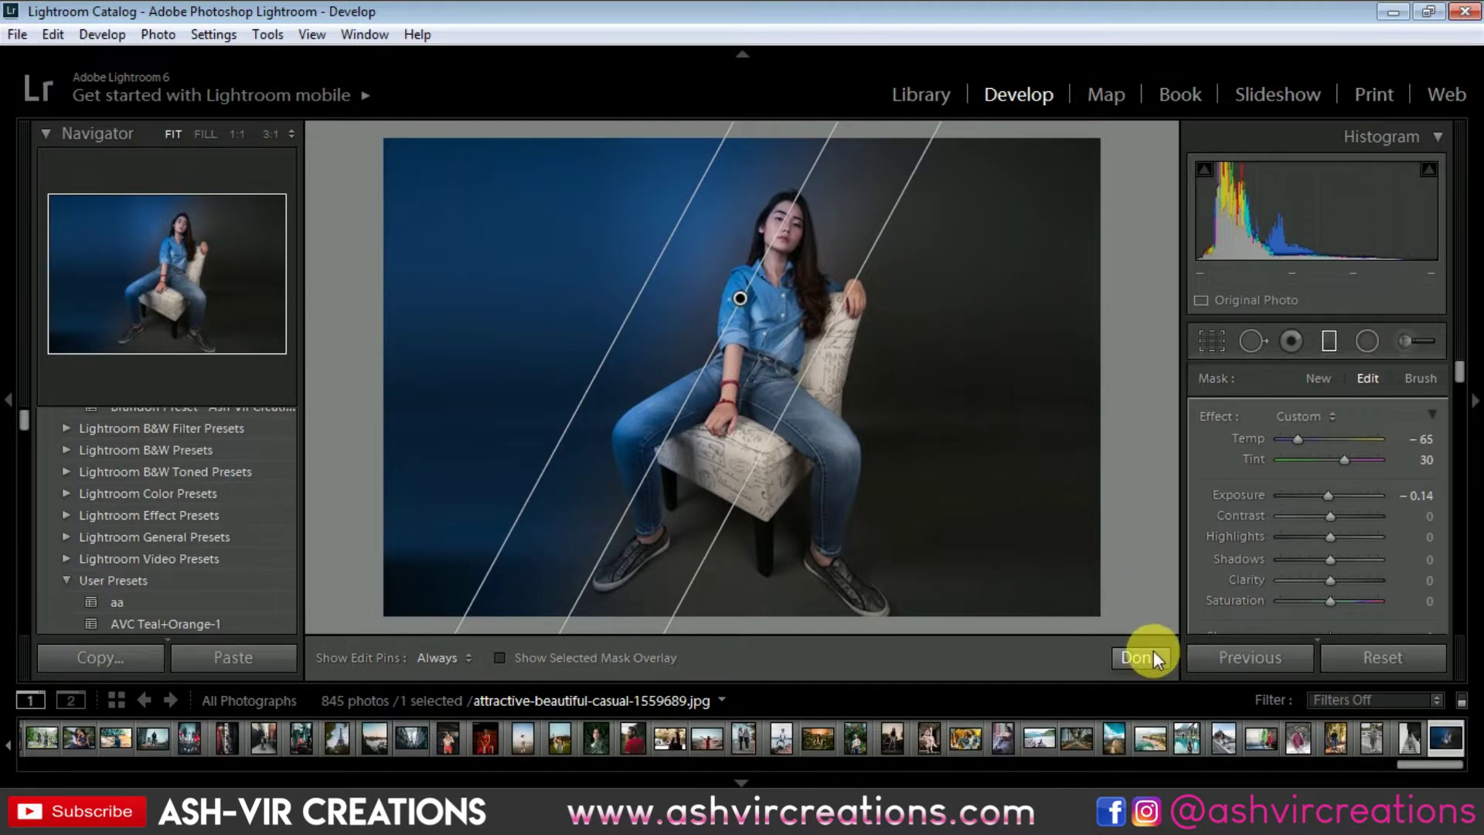
{"action": "left_click_drag", "start_coordinate": [1331, 494], "coordinate": [1334, 524]}
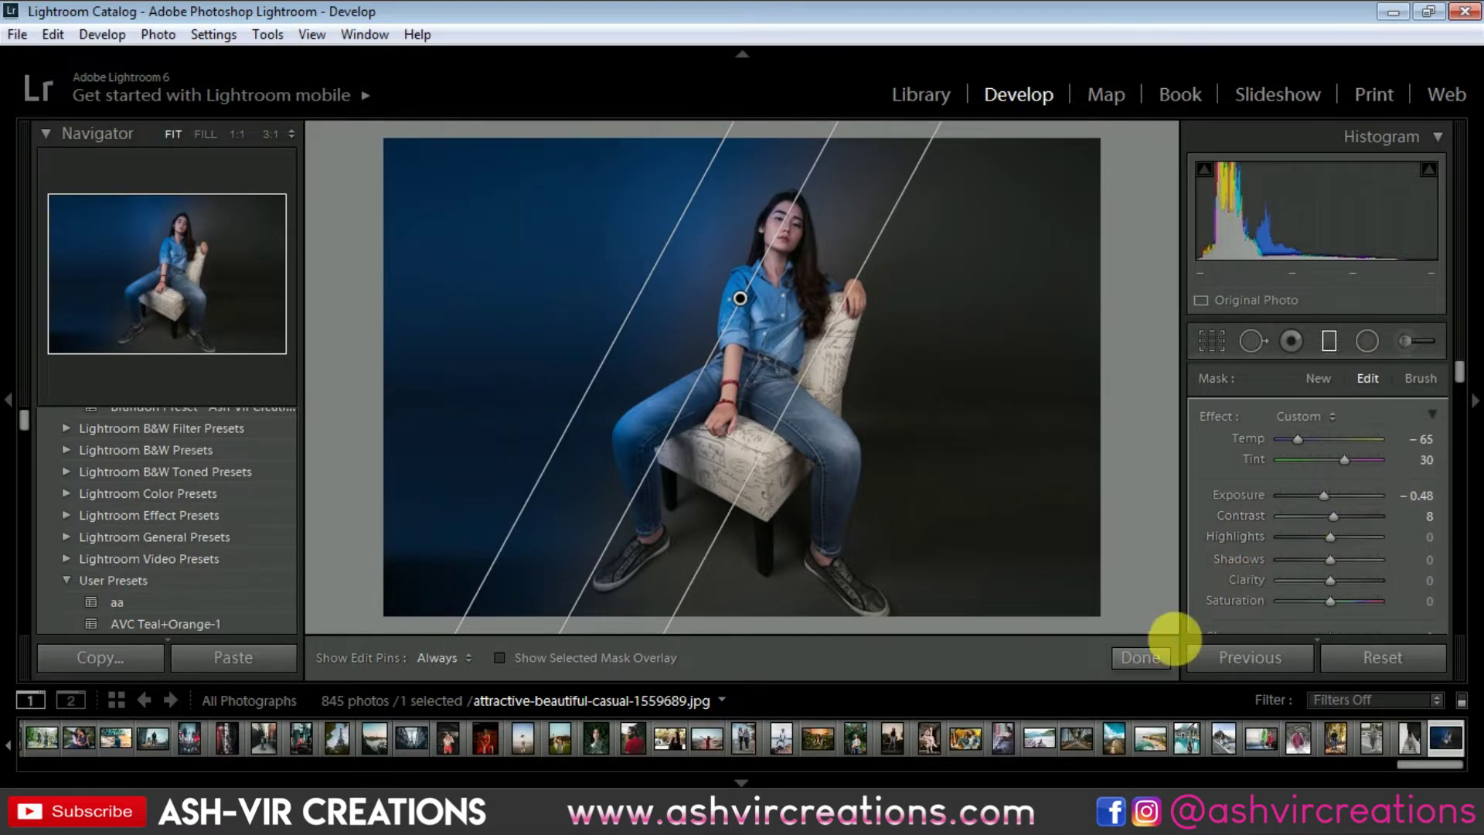
{"action": "left_click", "coordinate": [1150, 657]}
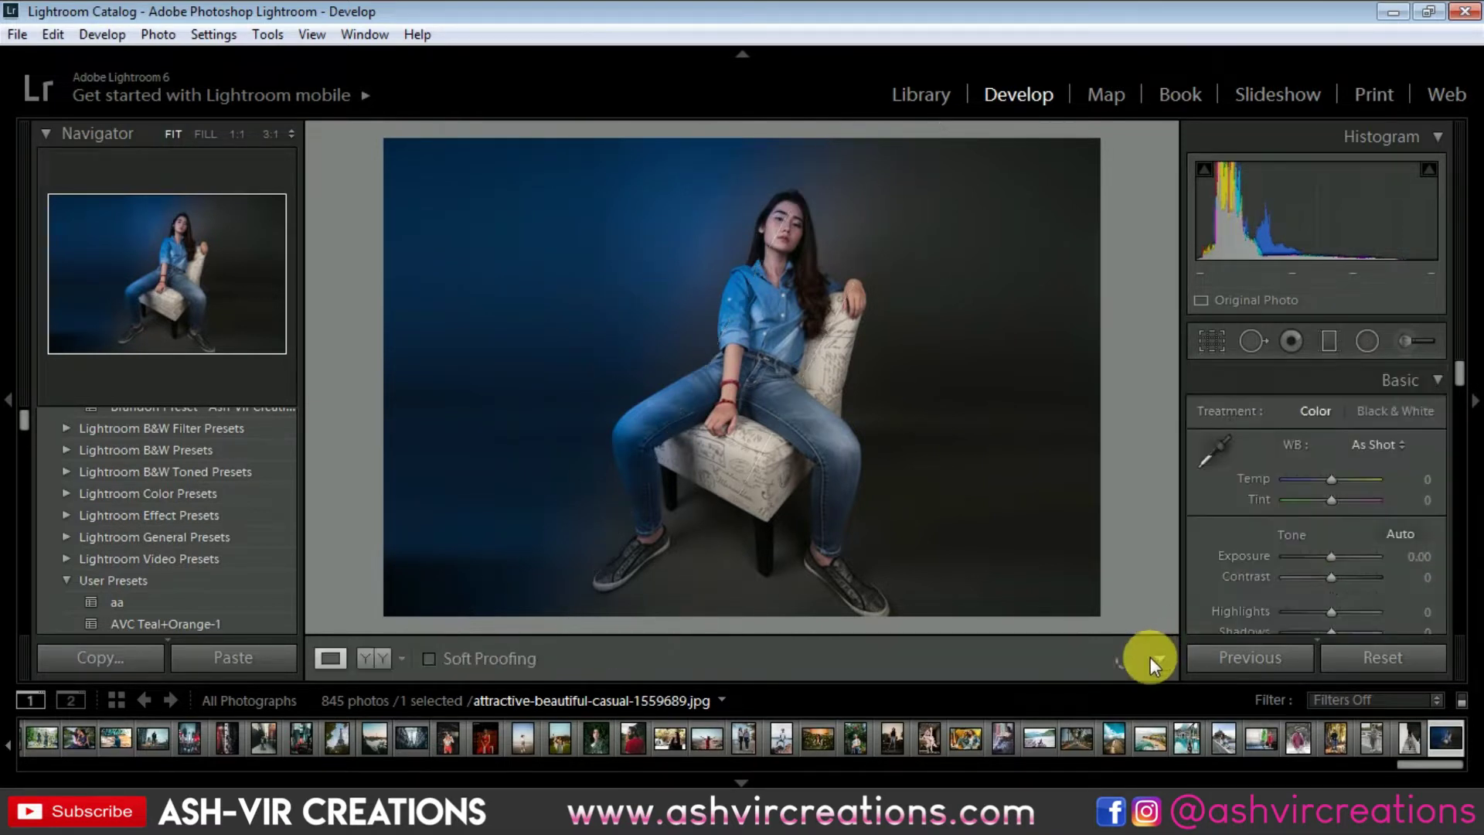
Add a second slanted graduated filter affecting the opposite side of the background, with its pin moved beside the first one on the shirt
{"action": "left_click", "coordinate": [1330, 340]}
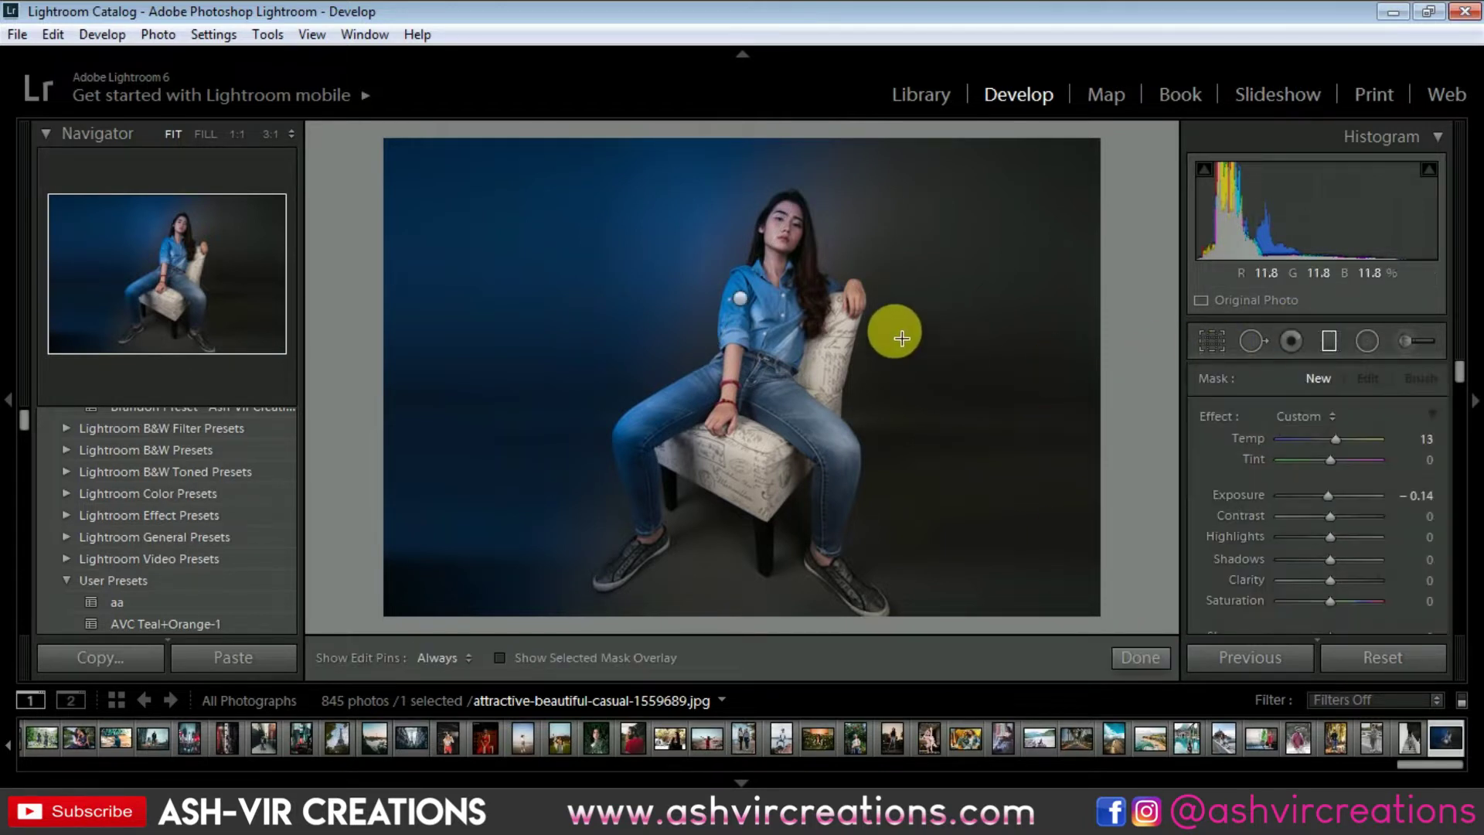
{"action": "left_click_drag", "start_coordinate": [758, 298], "coordinate": [1033, 420]}
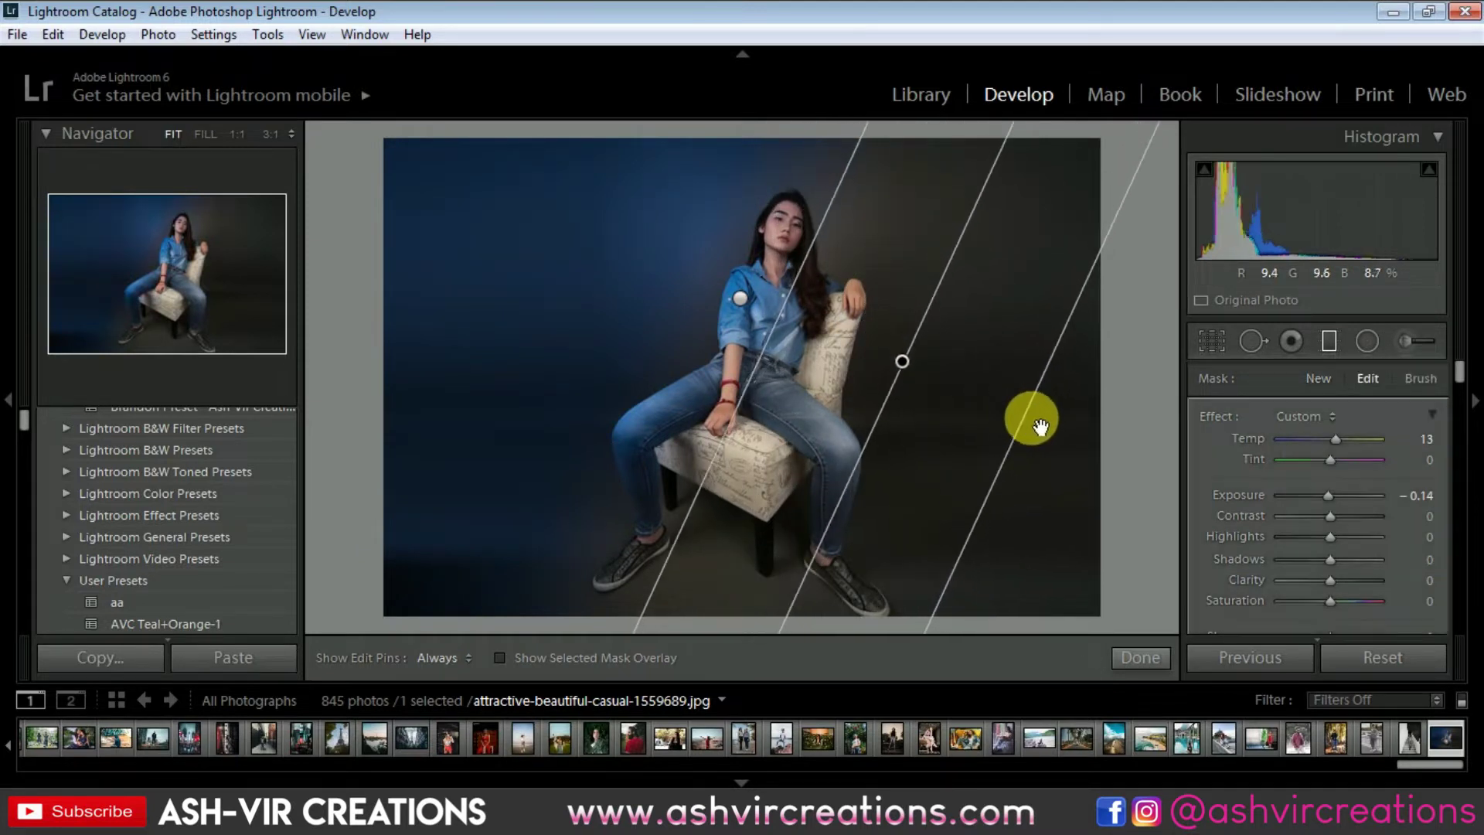
{"action": "left_click_drag", "start_coordinate": [901, 363], "coordinate": [765, 310]}
Set the second graduated filter to Tint 100 and Temp 12 and finish it
{"action": "left_click_drag", "start_coordinate": [1338, 451], "coordinate": [1384, 461]}
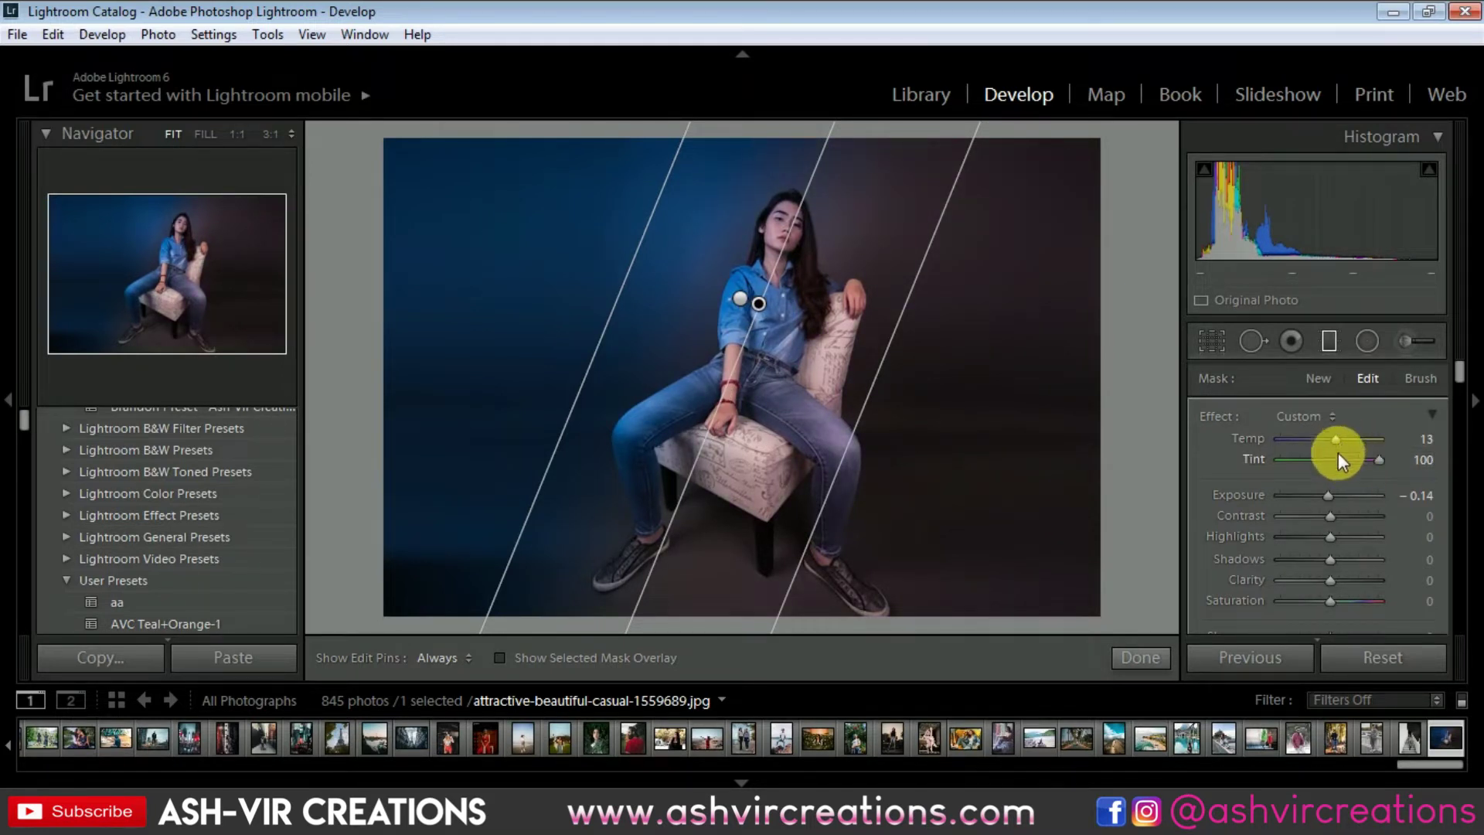
{"action": "mouse_move", "coordinate": [1334, 436]}
{"action": "left_mouse_down"}
{"action": "mouse_move", "coordinate": [1317, 436]}
{"action": "mouse_move", "coordinate": [1336, 439]}
{"action": "left_mouse_up"}
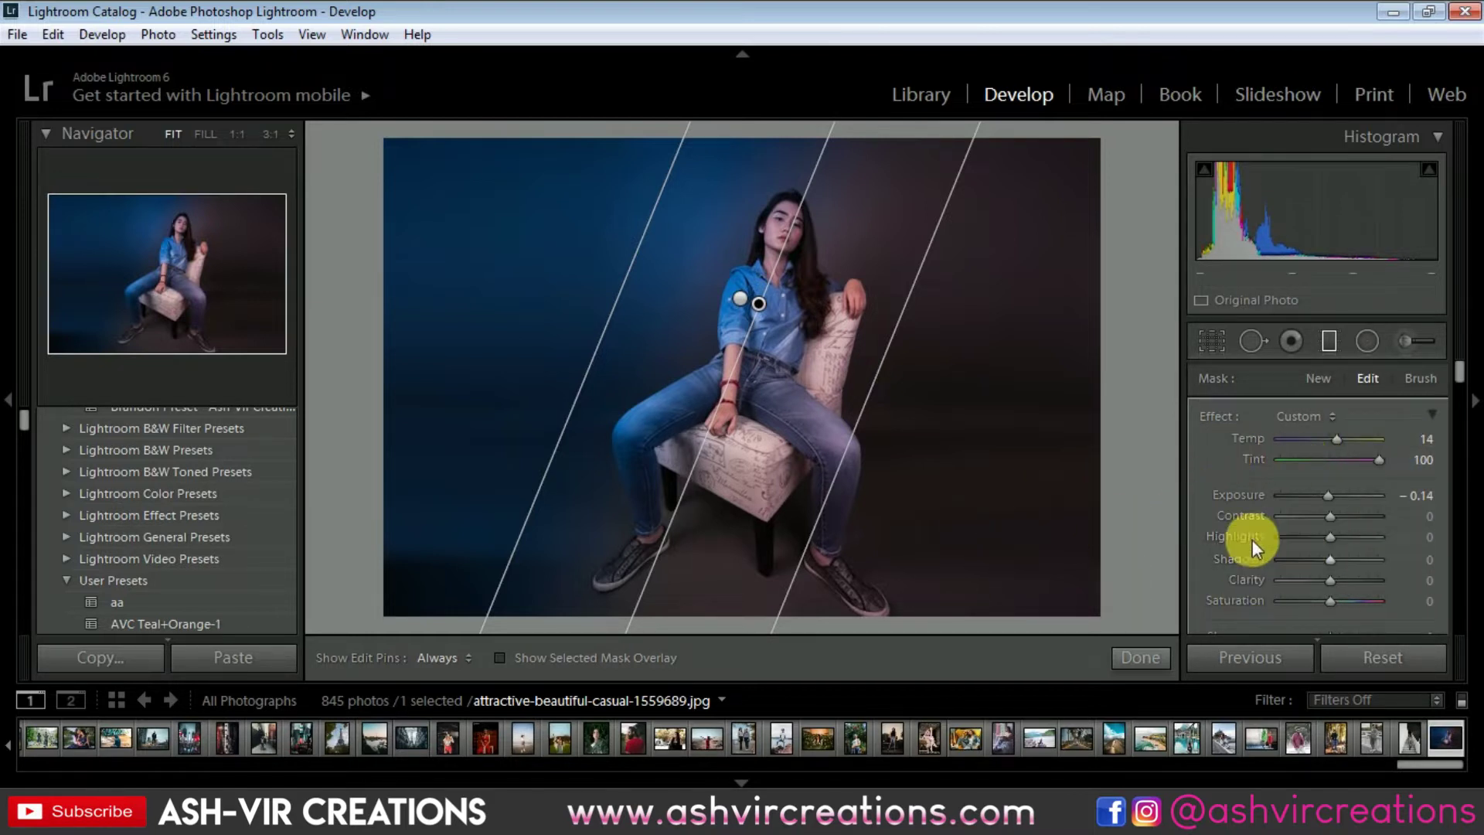
{"action": "mouse_move", "coordinate": [1338, 438]}
{"action": "left_mouse_down"}
{"action": "mouse_move", "coordinate": [1321, 438]}
{"action": "mouse_move", "coordinate": [1349, 439]}
{"action": "mouse_move", "coordinate": [1333, 441]}
{"action": "left_mouse_up"}
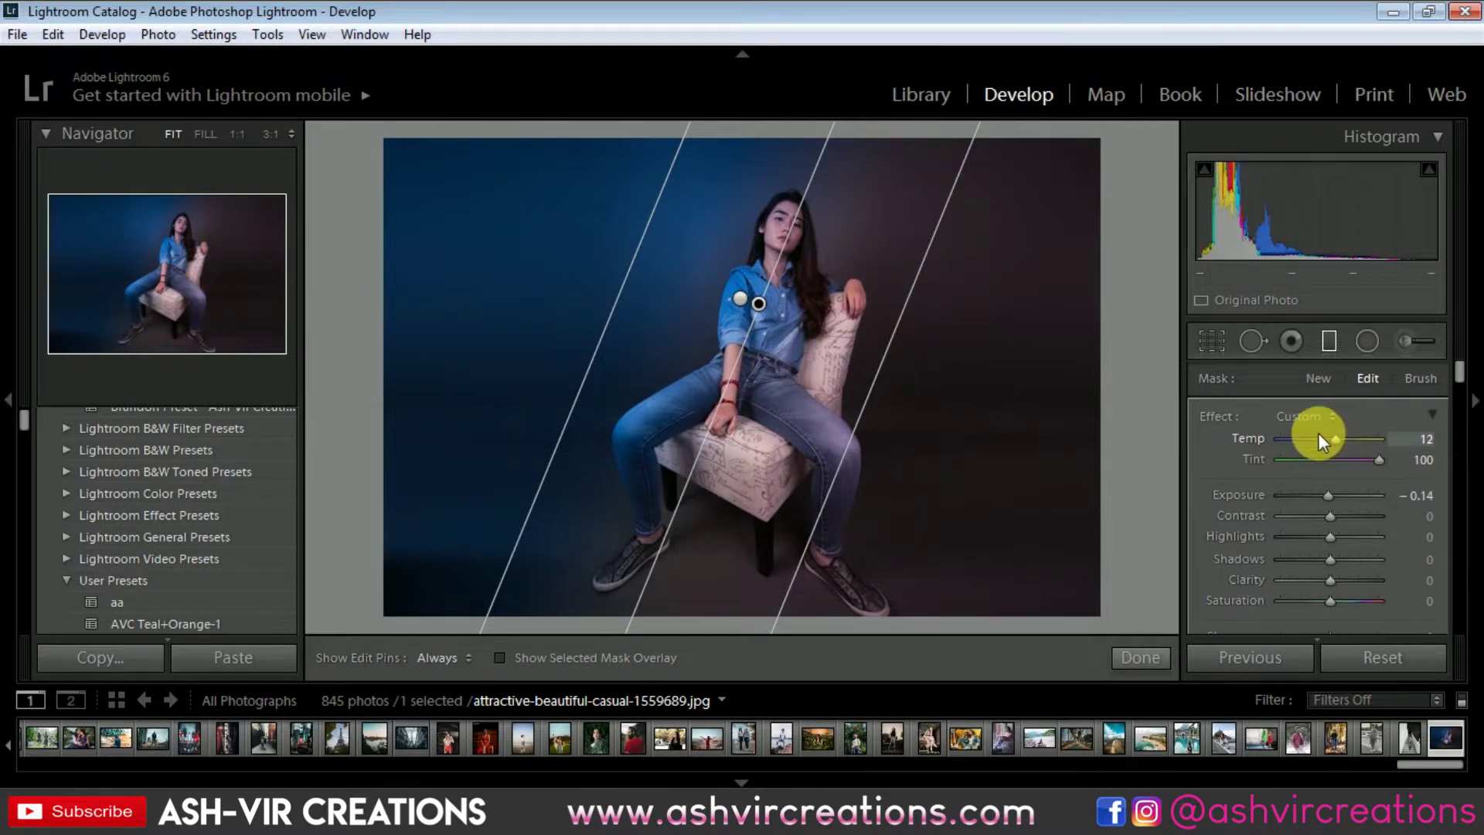
{"action": "left_click", "coordinate": [1136, 657]}
Set the basic tone to Contrast +12, Highlights −17, Shadows +83, Whites +10 and Blacks −38
{"action": "mouse_move", "coordinate": [1463, 371]}
{"action": "left_mouse_down"}
{"action": "mouse_move", "coordinate": [1459, 389]}
{"action": "mouse_move", "coordinate": [1458, 374]}
{"action": "left_mouse_up"}
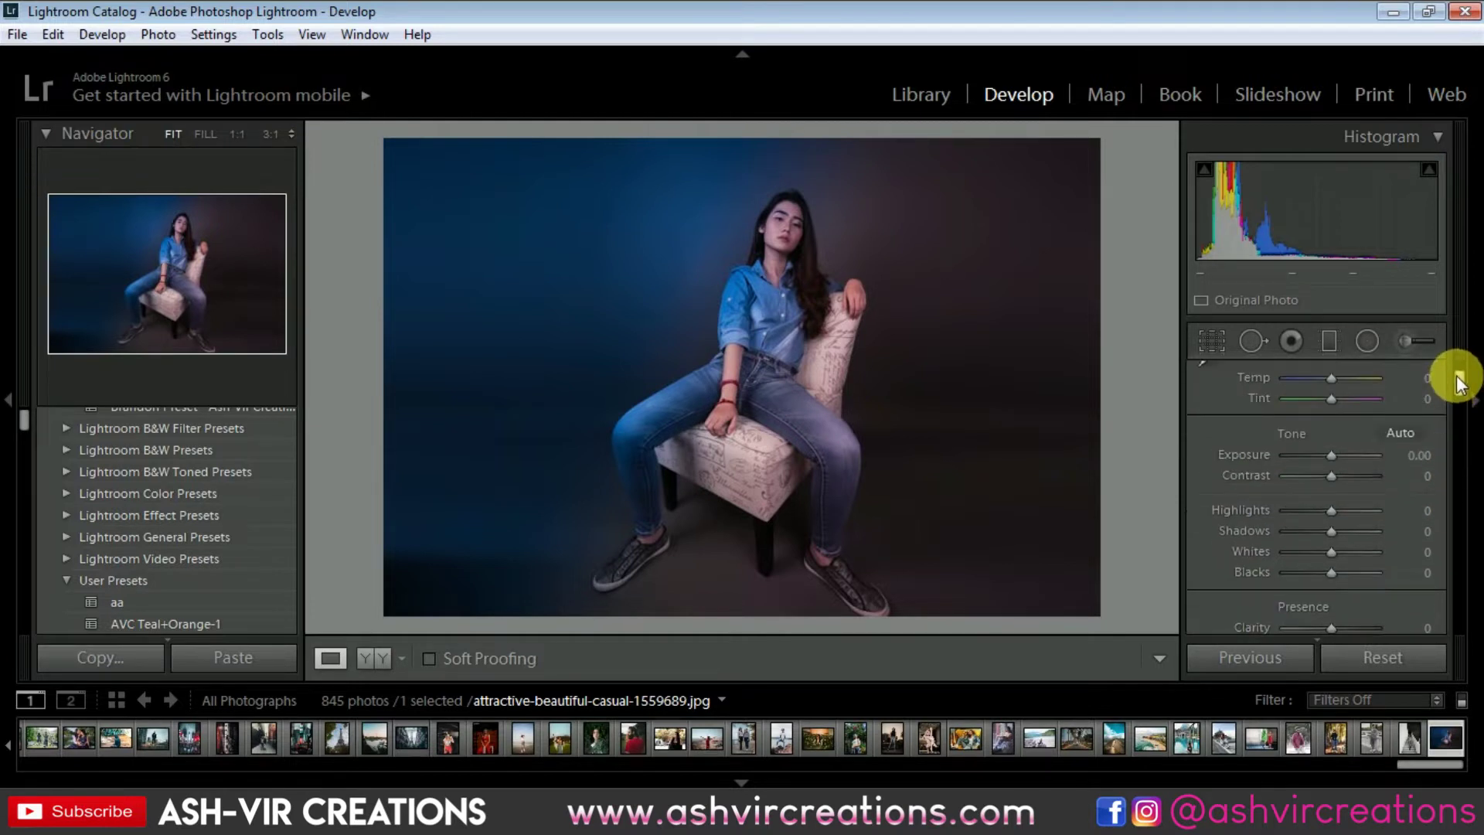
{"action": "left_click_drag", "start_coordinate": [1331, 473], "coordinate": [1321, 510]}
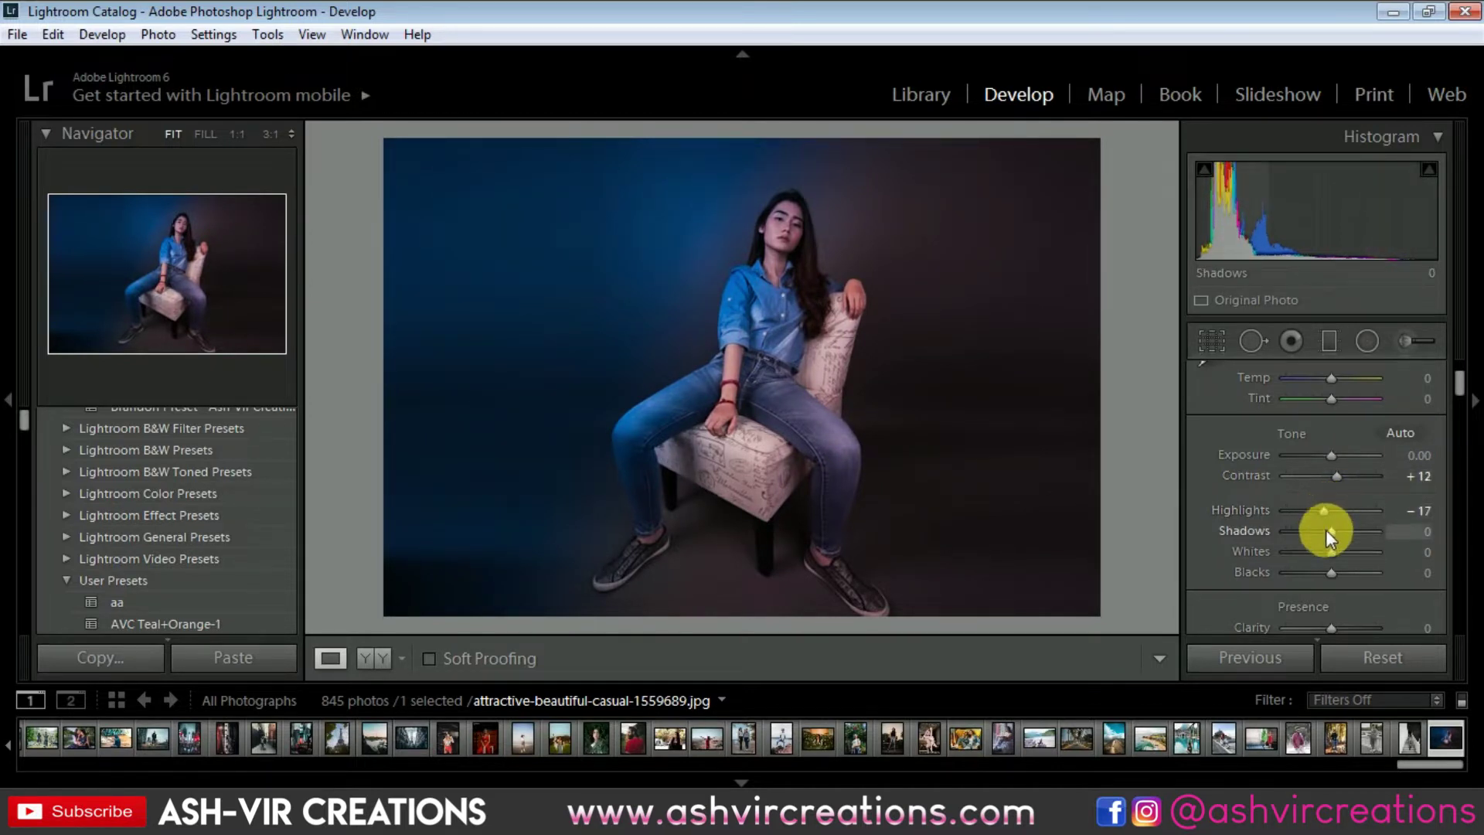
{"action": "mouse_move", "coordinate": [1333, 530]}
{"action": "left_mouse_down"}
{"action": "mouse_move", "coordinate": [1408, 530]}
{"action": "mouse_move", "coordinate": [1306, 530]}
{"action": "mouse_move", "coordinate": [1427, 540]}
{"action": "mouse_move", "coordinate": [1360, 536]}
{"action": "mouse_move", "coordinate": [1293, 572]}
{"action": "mouse_move", "coordinate": [1324, 572]}
{"action": "mouse_move", "coordinate": [1309, 572]}
{"action": "mouse_move", "coordinate": [1328, 549]}
{"action": "mouse_move", "coordinate": [1306, 549]}
{"action": "mouse_move", "coordinate": [1333, 550]}
{"action": "left_mouse_up"}
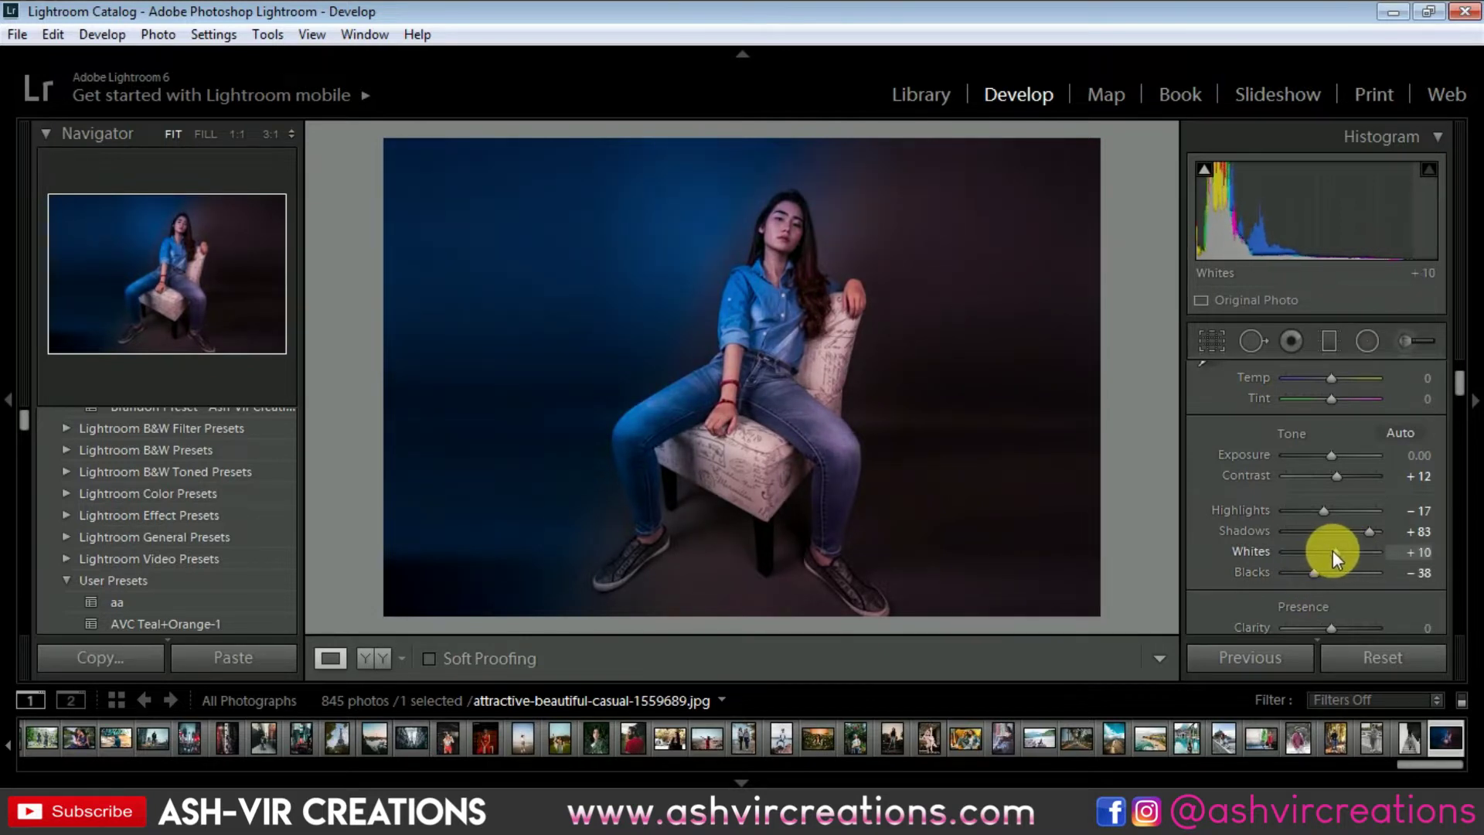
Set the presence values to Clarity +12, Vibrance +38 and Saturation −24
{"action": "scroll", "coordinate": [1418, 601], "scroll_direction": "down", "scroll_amount": 2}
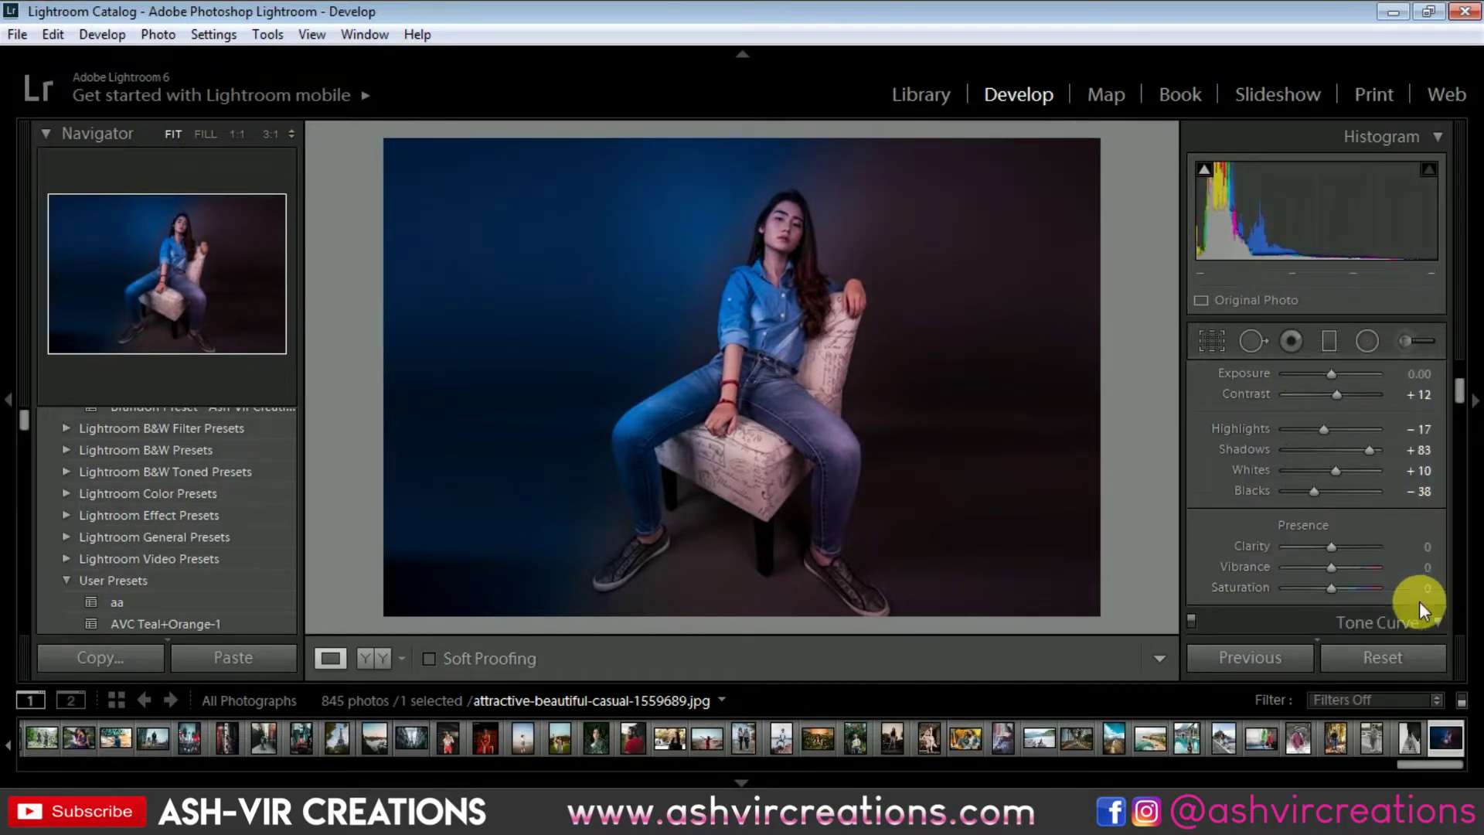
{"action": "left_click_drag", "start_coordinate": [1331, 549], "coordinate": [1349, 569]}
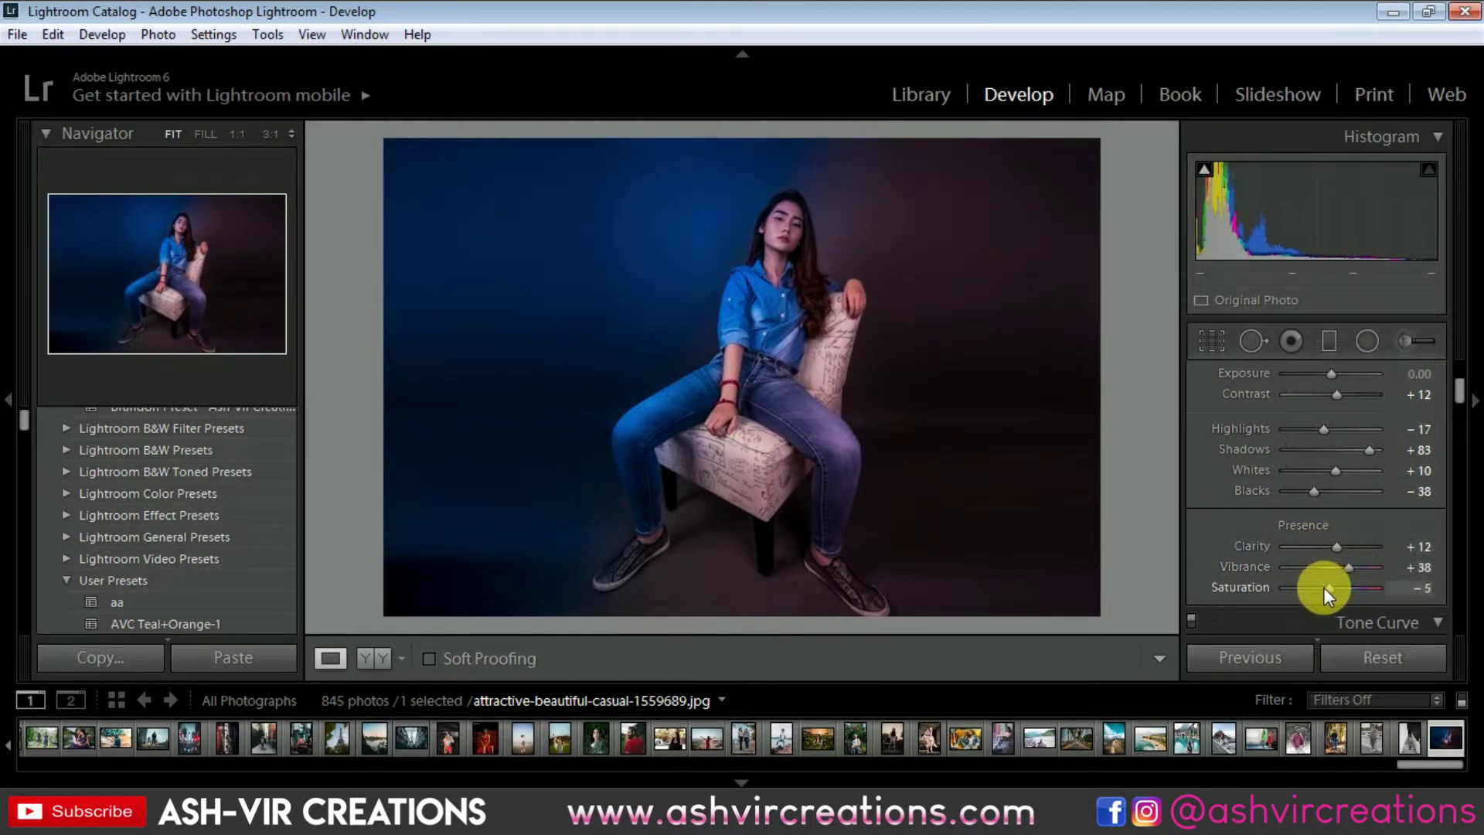
{"action": "left_click_drag", "start_coordinate": [1323, 587], "coordinate": [1315, 587]}
Calibrate the primaries: Blue hue −45 and saturation +12, Red hue +14 and saturation +31, Green hue +26 and saturation +55
{"action": "left_click_drag", "start_coordinate": [1459, 401], "coordinate": [1453, 613]}
{"action": "mouse_move", "coordinate": [1328, 590]}
{"action": "left_mouse_down"}
{"action": "mouse_move", "coordinate": [1301, 595]}
{"action": "mouse_move", "coordinate": [1339, 610]}
{"action": "left_mouse_up"}
{"action": "left_click", "coordinate": [1342, 433]}
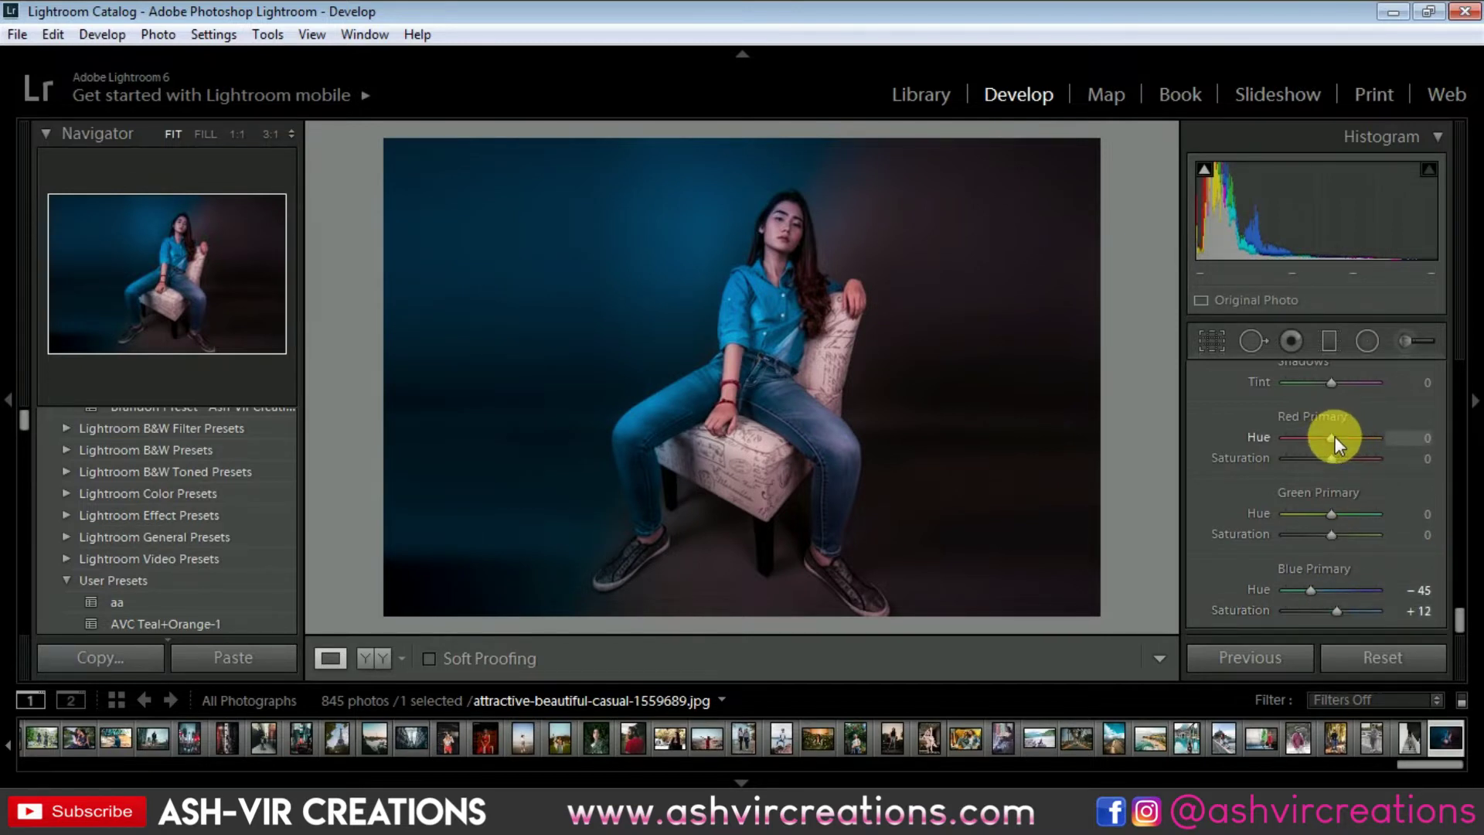
{"action": "left_click_drag", "start_coordinate": [1334, 437], "coordinate": [1342, 434]}
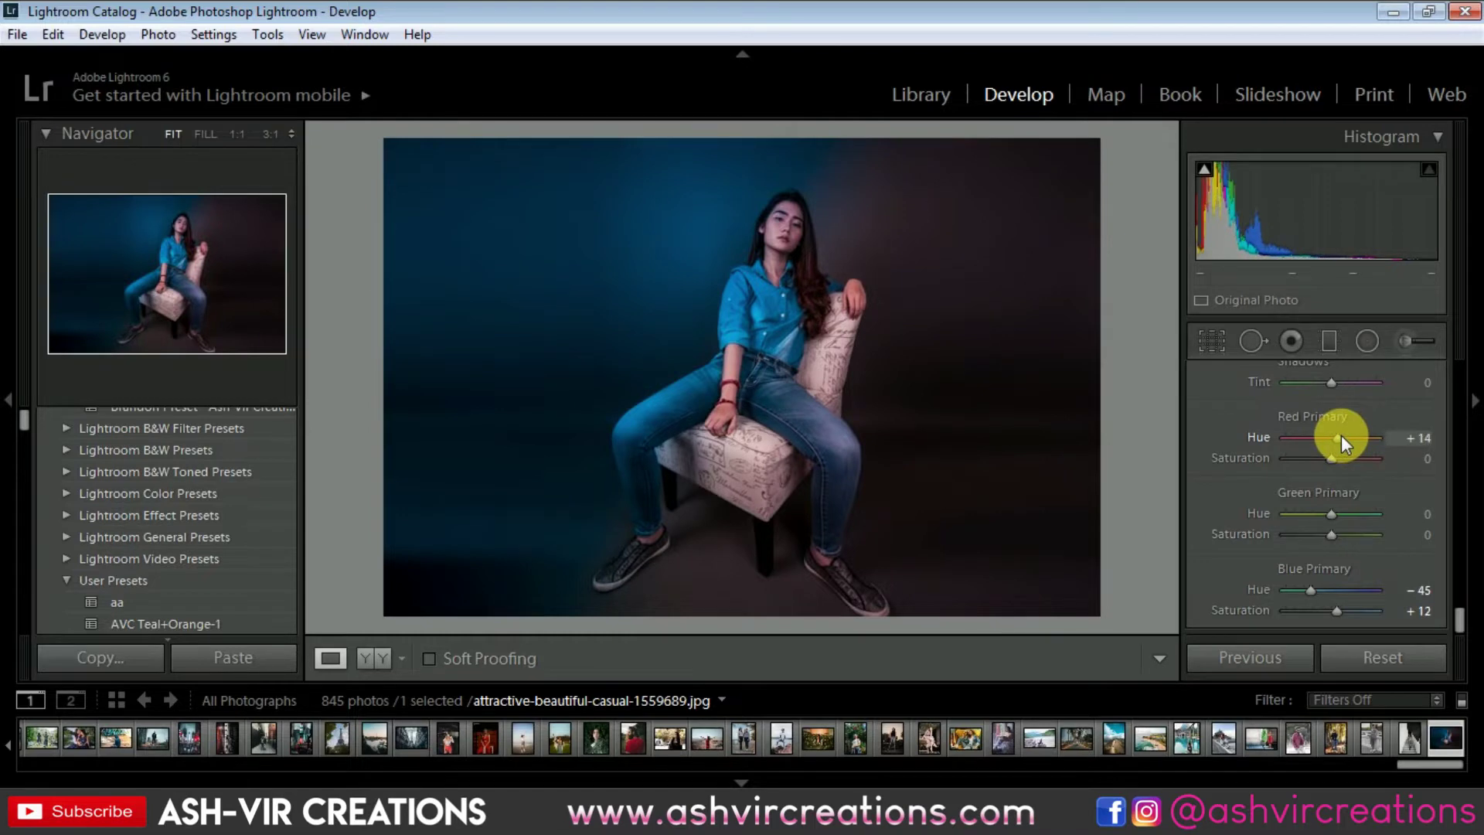
{"action": "left_click", "coordinate": [808, 229]}
{"action": "left_click", "coordinate": [739, 225]}
{"action": "mouse_move", "coordinate": [1347, 462]}
{"action": "left_mouse_down"}
{"action": "mouse_move", "coordinate": [1360, 462]}
{"action": "mouse_move", "coordinate": [1347, 459]}
{"action": "left_mouse_up"}
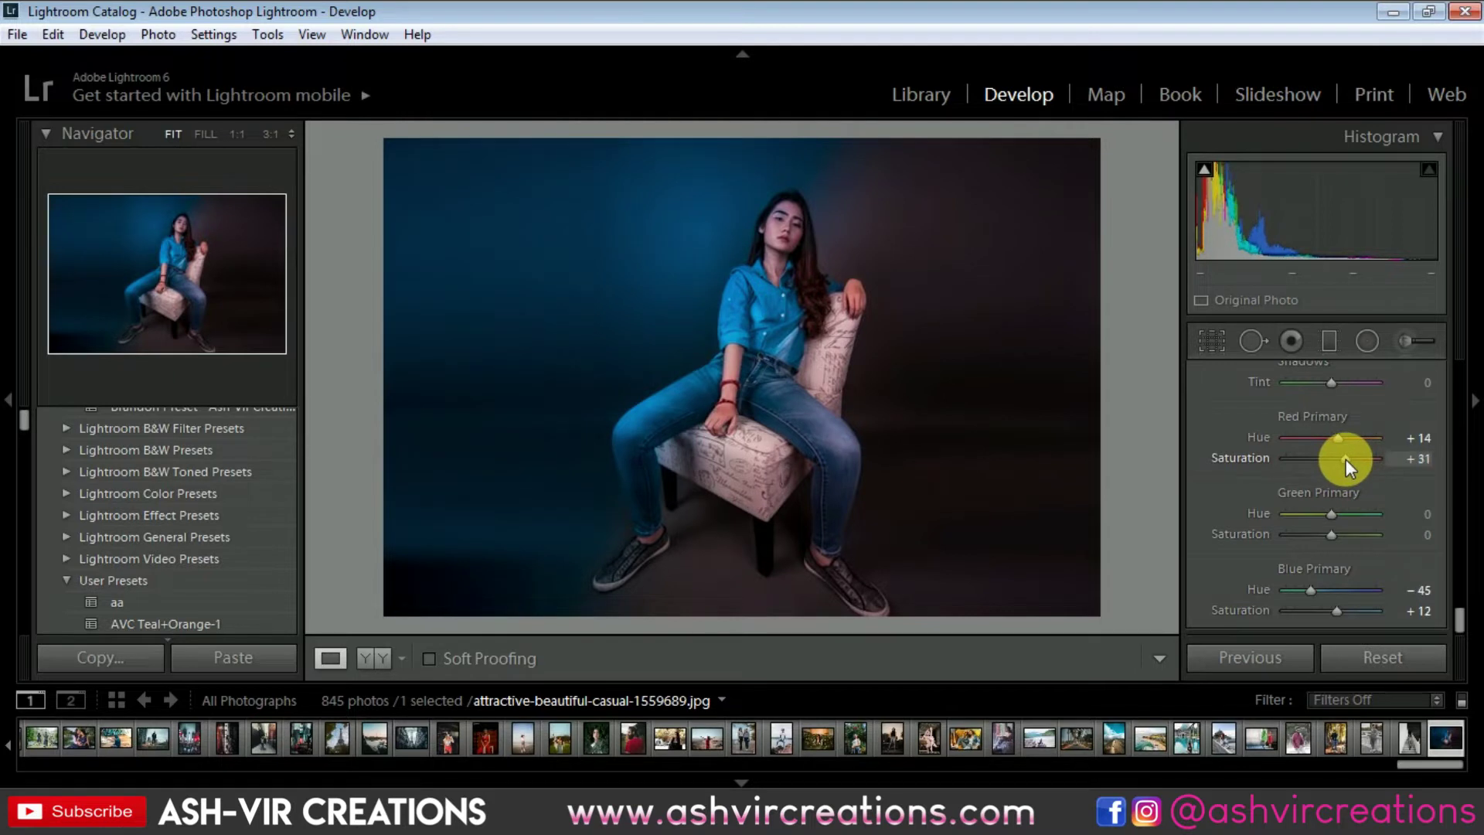
{"action": "mouse_move", "coordinate": [1338, 533]}
{"action": "left_mouse_down"}
{"action": "mouse_move", "coordinate": [1371, 535]}
{"action": "mouse_move", "coordinate": [1347, 538]}
{"action": "mouse_move", "coordinate": [1357, 513]}
{"action": "mouse_move", "coordinate": [1283, 513]}
{"action": "mouse_move", "coordinate": [1367, 522]}
{"action": "mouse_move", "coordinate": [1272, 535]}
{"action": "mouse_move", "coordinate": [1385, 543]}
{"action": "mouse_move", "coordinate": [1352, 543]}
{"action": "left_mouse_up"}
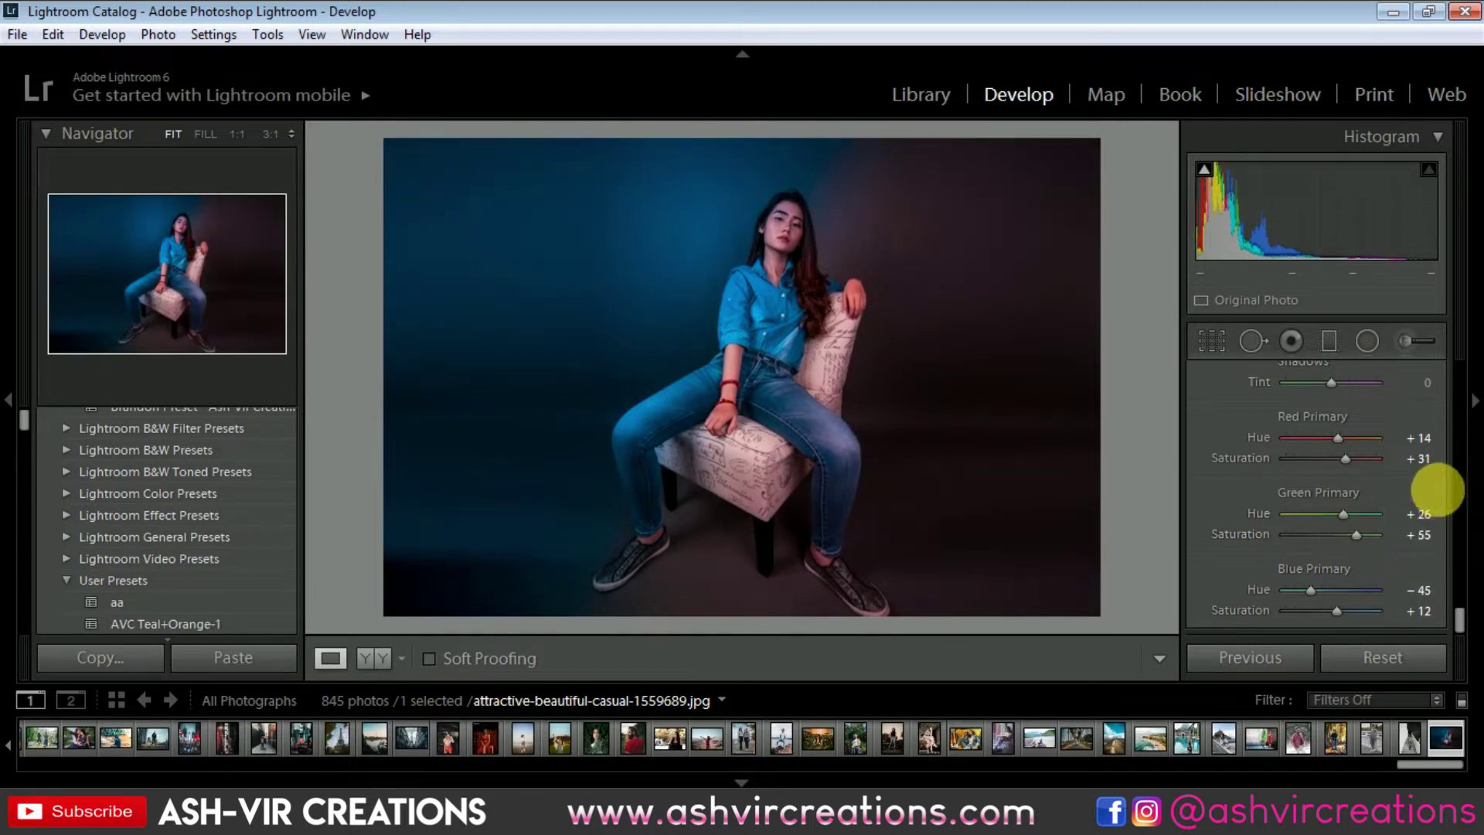
Apply a mild darkening post-crop vignette with Midpoint 23, Roundness −29 and Feather 100
{"action": "scroll", "coordinate": [1431, 488], "scroll_direction": "up", "scroll_amount": 10}
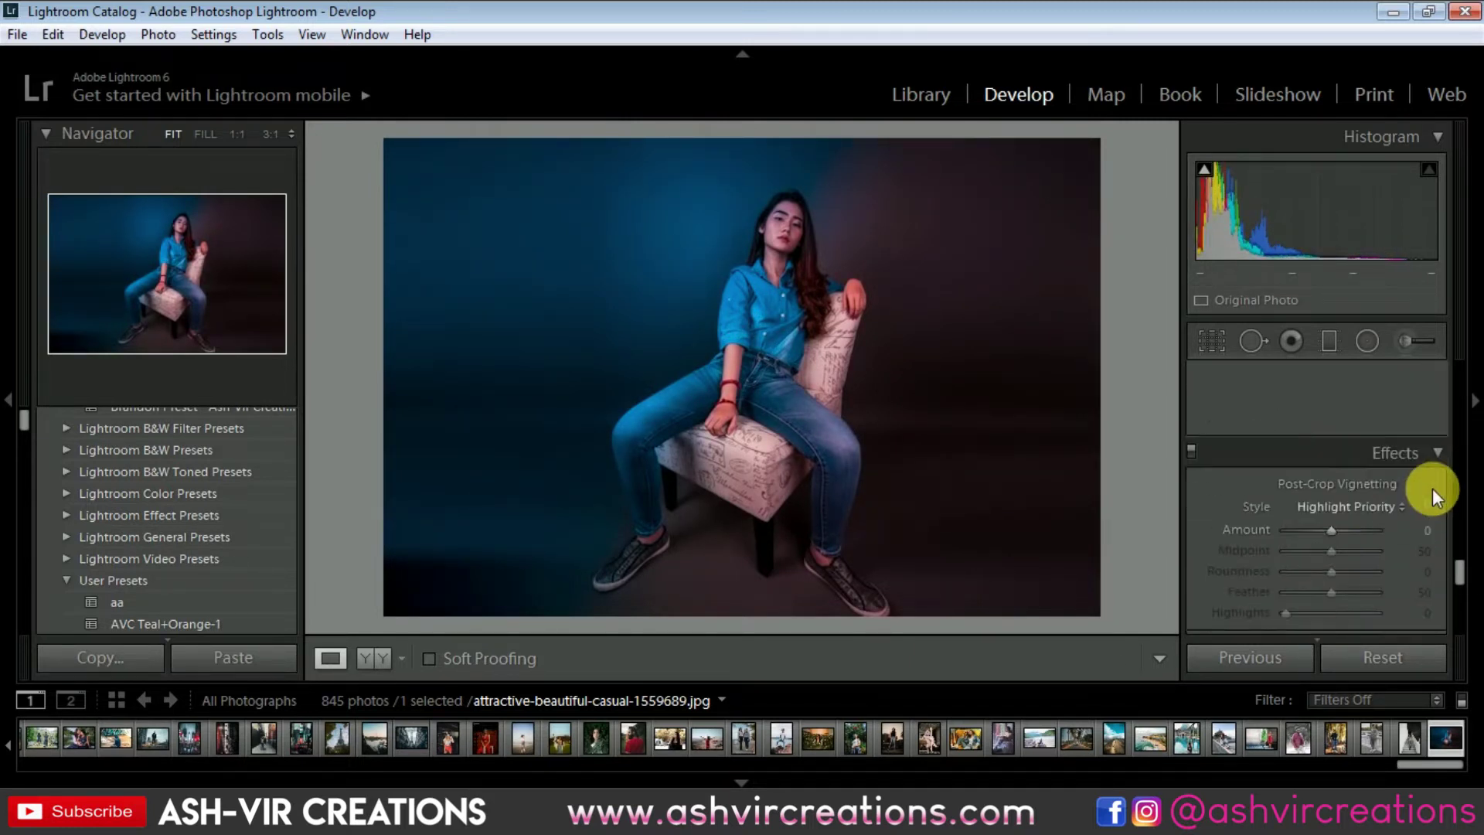
{"action": "left_click_drag", "start_coordinate": [1332, 448], "coordinate": [1391, 508]}
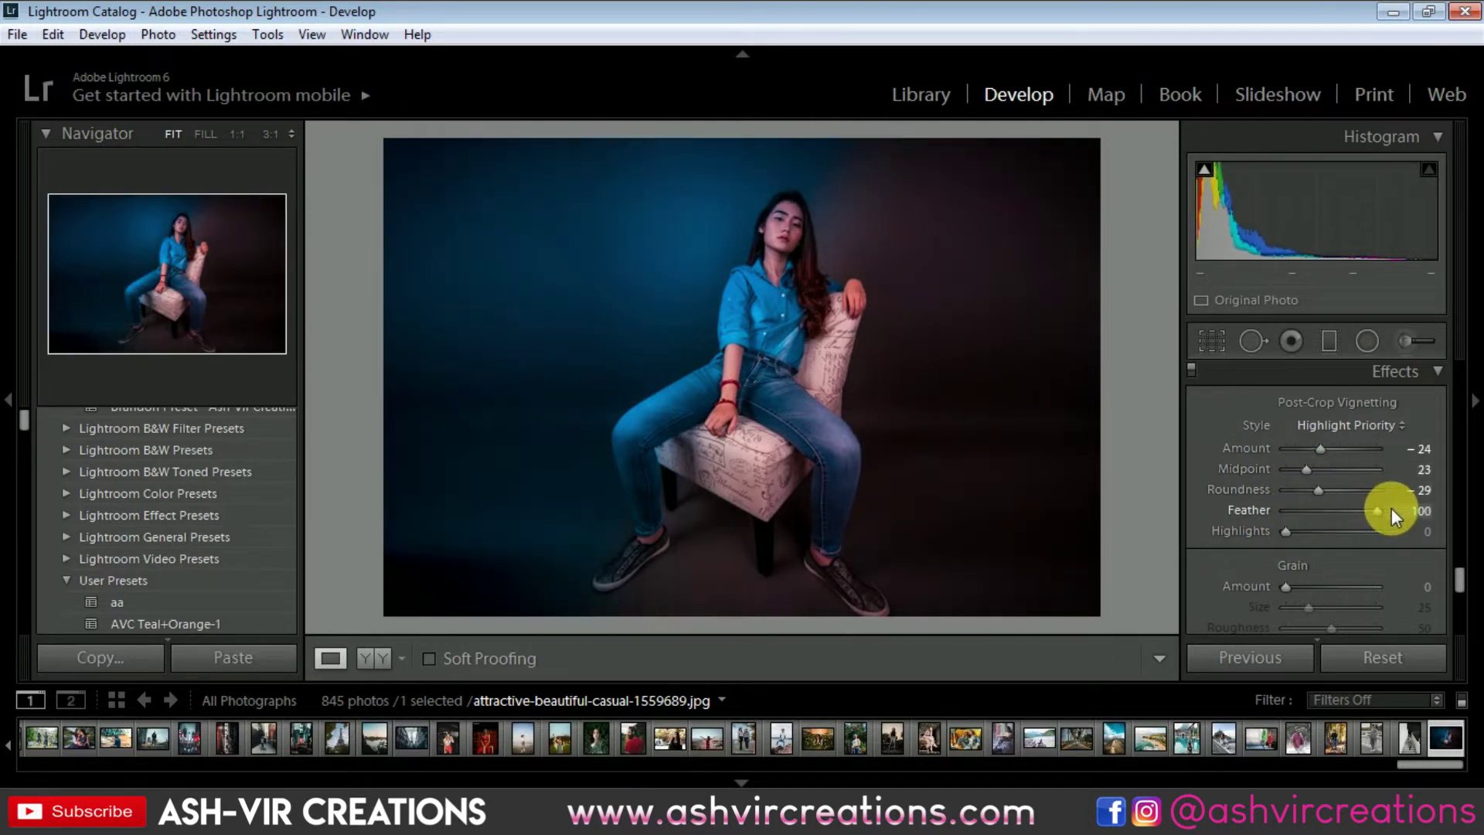
{"action": "left_click_drag", "start_coordinate": [1324, 442], "coordinate": [1328, 447]}
Shift the HSL hues to Orange +47 and Red −2
{"action": "scroll", "coordinate": [1444, 425], "scroll_direction": "up", "scroll_amount": 3}
{"action": "scroll", "coordinate": [1444, 426], "scroll_direction": "up", "scroll_amount": 8}
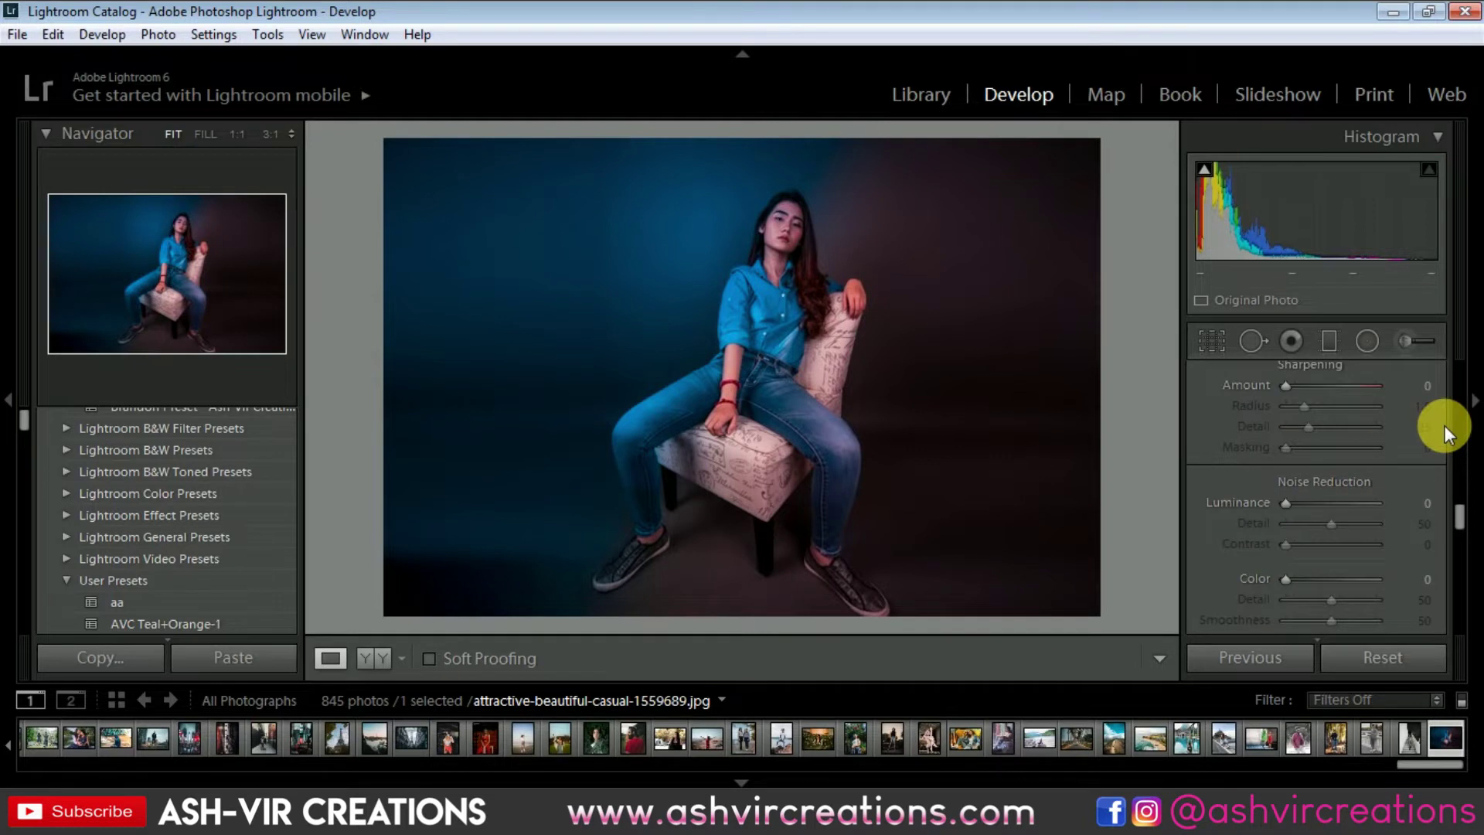
{"action": "scroll", "coordinate": [1444, 425], "scroll_direction": "up", "scroll_amount": 5}
{"action": "scroll", "coordinate": [1445, 425], "scroll_direction": "up", "scroll_amount": 3}
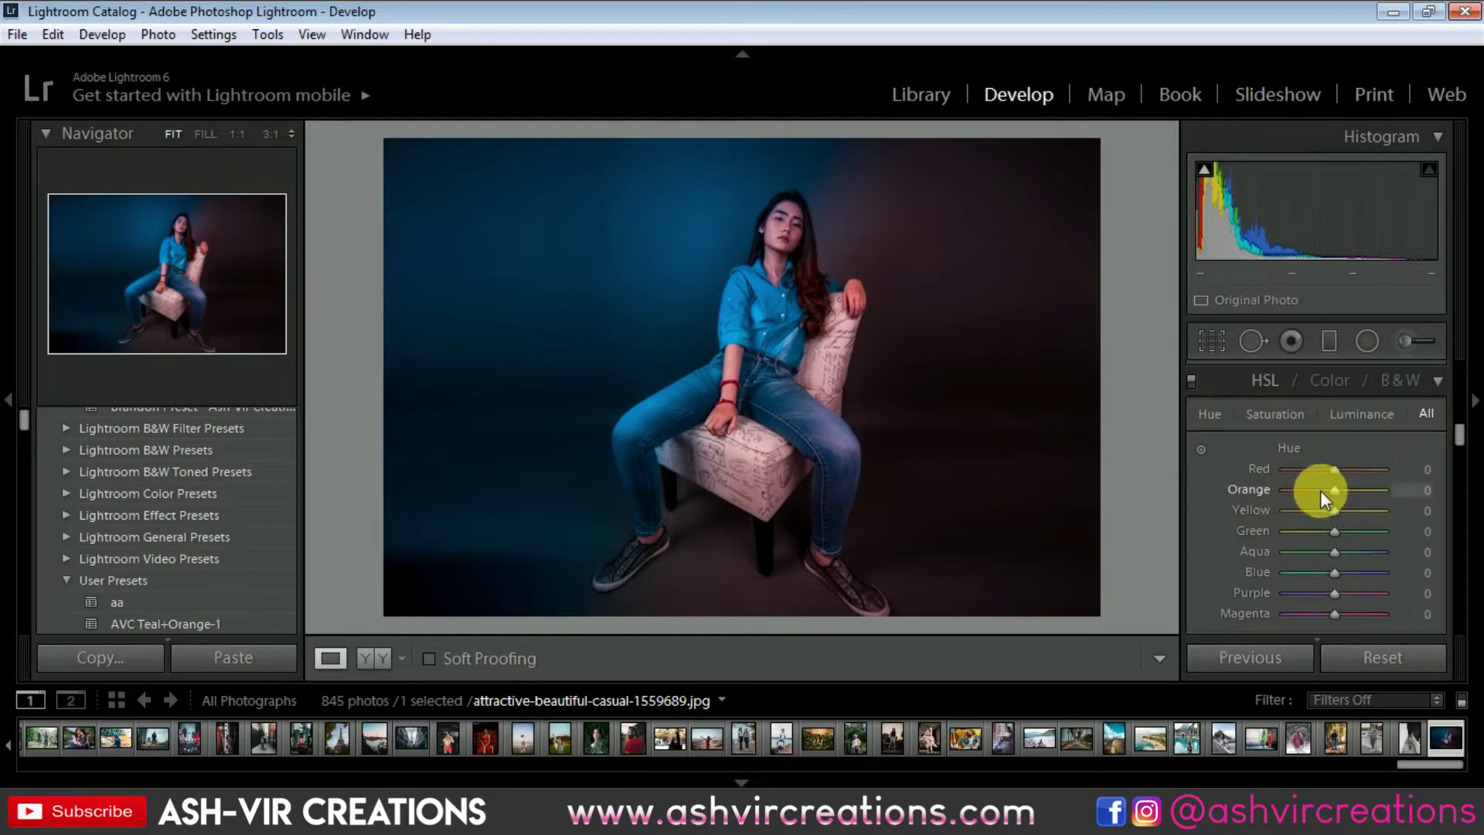
{"action": "mouse_move", "coordinate": [1332, 489]}
{"action": "left_mouse_down"}
{"action": "mouse_move", "coordinate": [1348, 490]}
{"action": "mouse_move", "coordinate": [1281, 493]}
{"action": "mouse_move", "coordinate": [1367, 499]}
{"action": "mouse_move", "coordinate": [1318, 468]}
{"action": "mouse_move", "coordinate": [1371, 475]}
{"action": "mouse_move", "coordinate": [1319, 476]}
{"action": "mouse_move", "coordinate": [1336, 471]}
{"action": "left_mouse_up"}
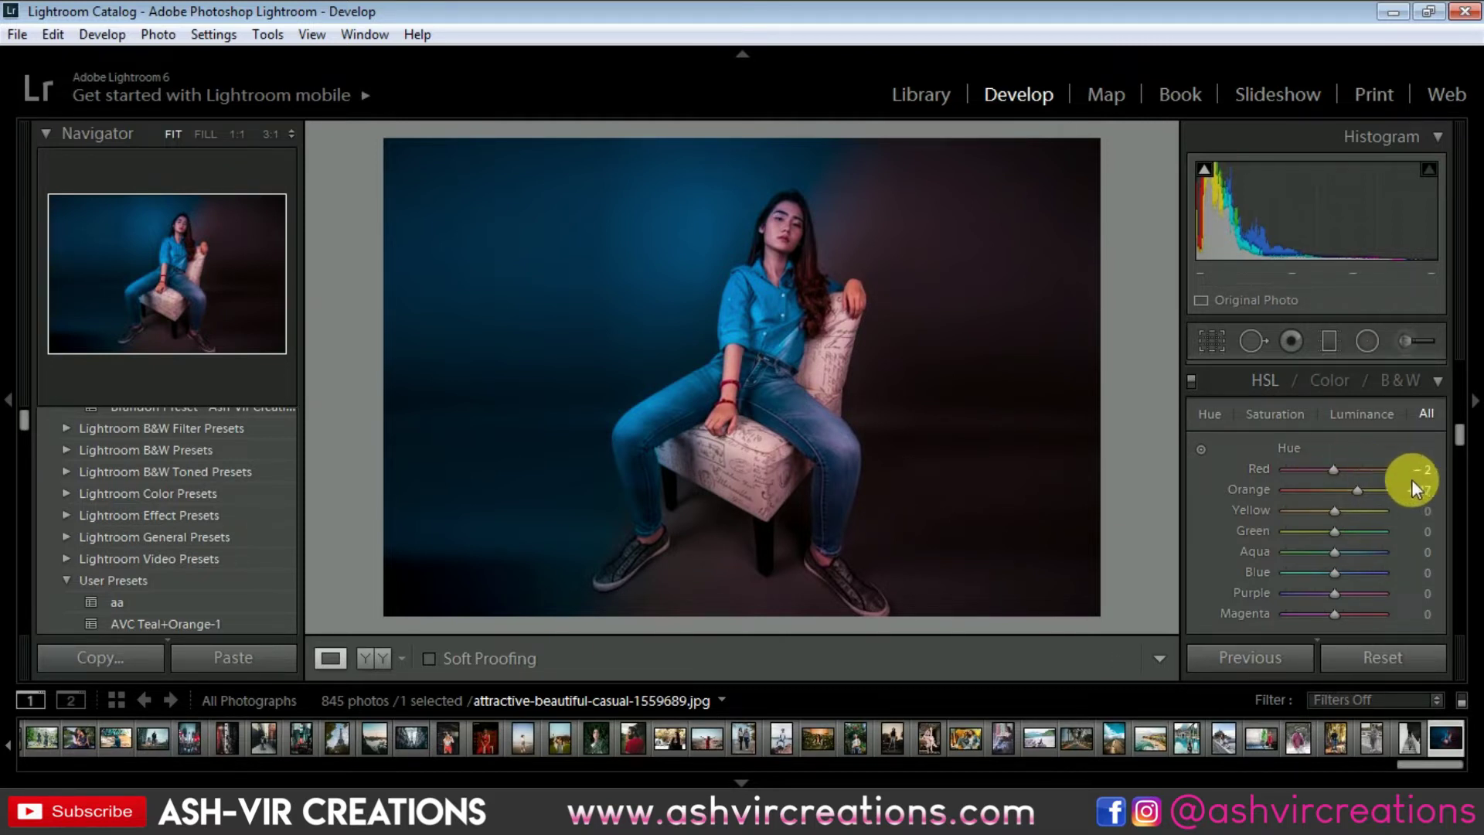
Apply split toning with Highlights hue 64 and saturation 23, and Shadows hue 261 and saturation 5
{"action": "scroll", "coordinate": [1435, 482], "scroll_direction": "down", "scroll_amount": 8}
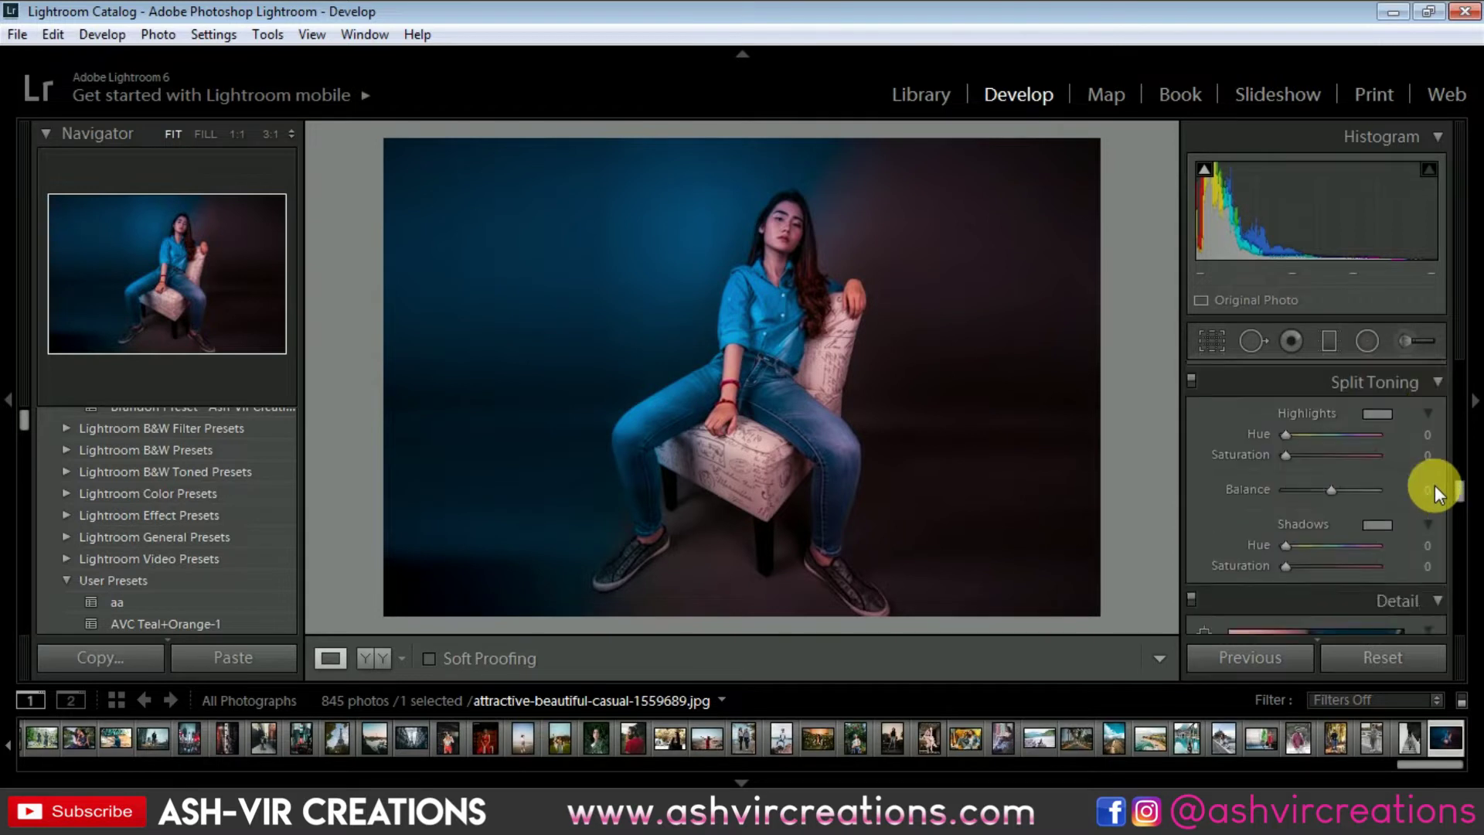
{"action": "scroll", "coordinate": [1434, 485], "scroll_direction": "up", "scroll_amount": 5}
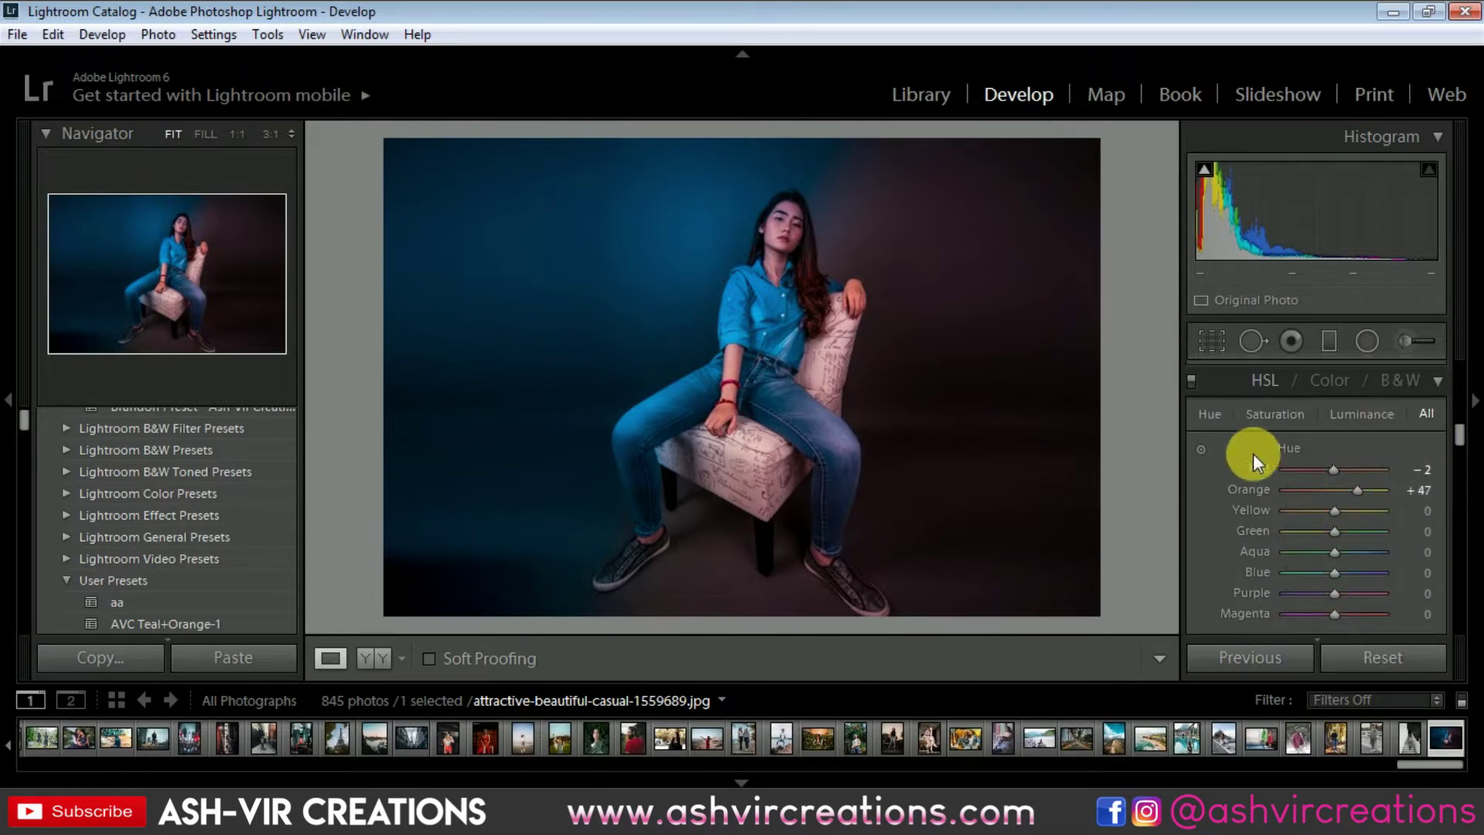
{"action": "scroll", "coordinate": [1417, 476], "scroll_direction": "down", "scroll_amount": 3}
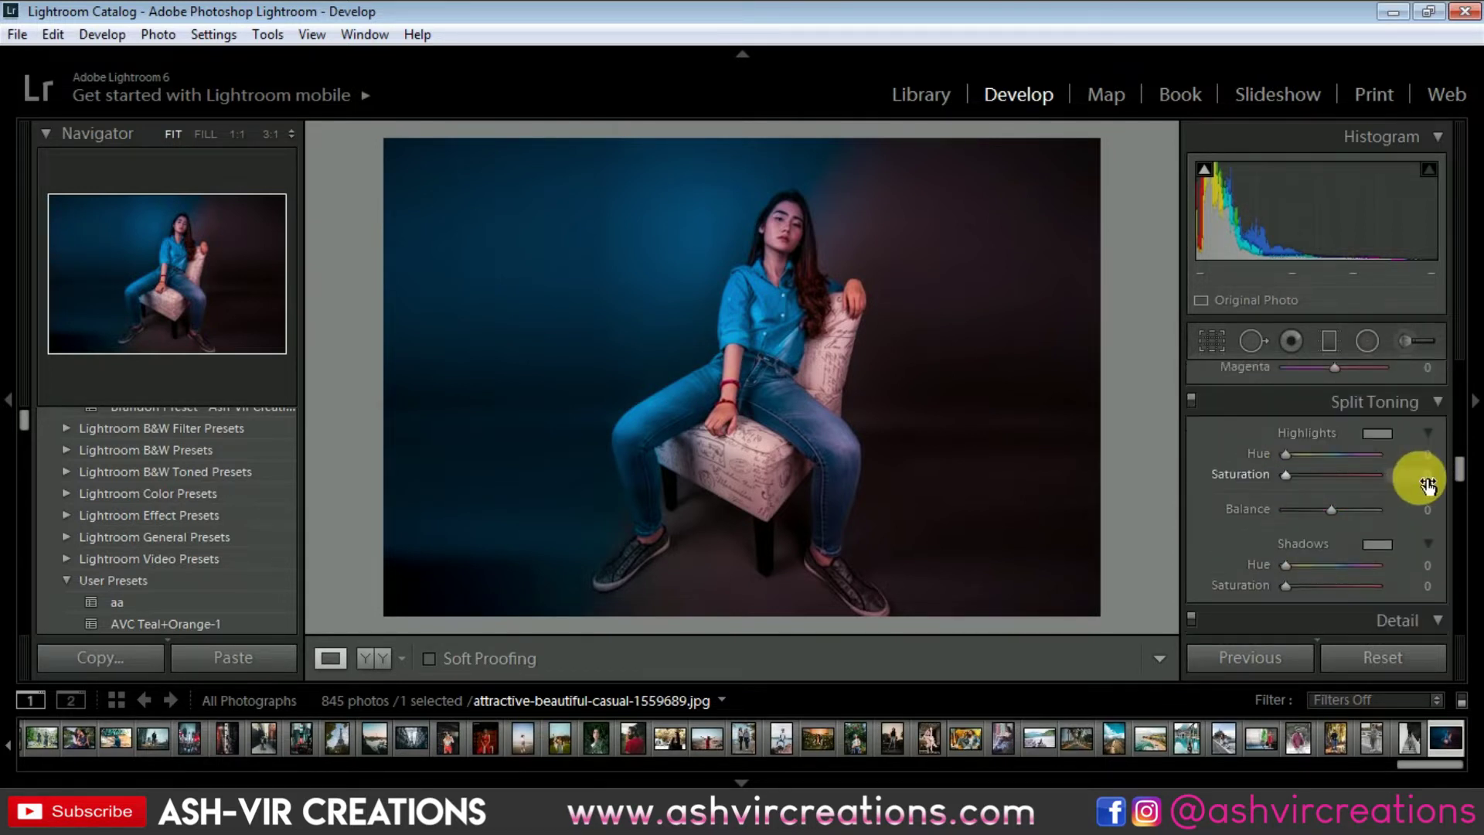
{"action": "left_click", "coordinate": [1307, 474]}
{"action": "left_click_drag", "start_coordinate": [1304, 450], "coordinate": [1316, 490]}
{"action": "mouse_move", "coordinate": [1285, 565]}
{"action": "left_mouse_down"}
{"action": "mouse_move", "coordinate": [1309, 565]}
{"action": "mouse_move", "coordinate": [1306, 591]}
{"action": "mouse_move", "coordinate": [1319, 570]}
{"action": "mouse_move", "coordinate": [1359, 570]}
{"action": "mouse_move", "coordinate": [1282, 580]}
{"action": "left_mouse_up"}
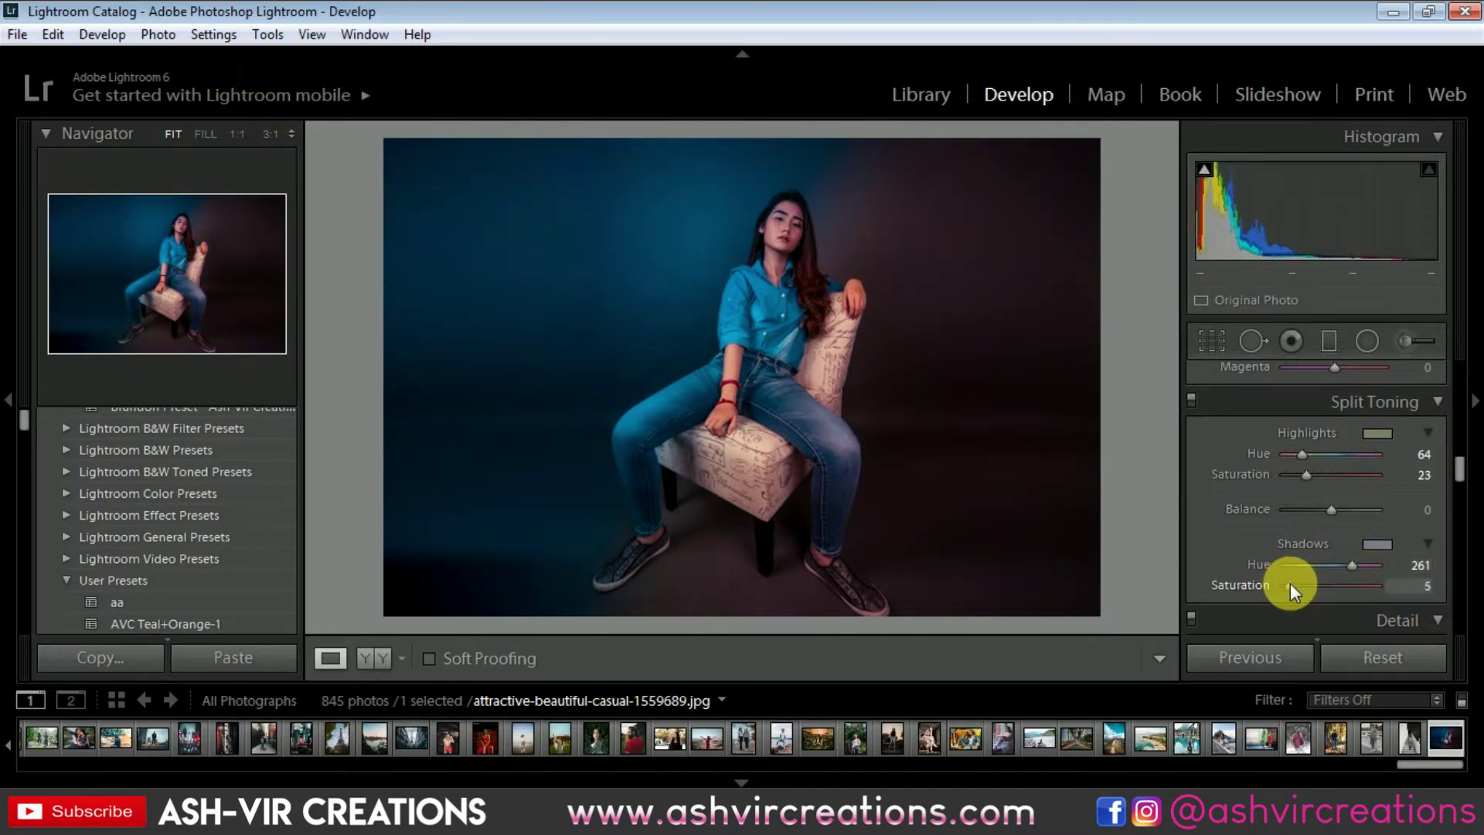
Shape the Blue channel tone curve with a slightly raised shadow point and a lowered highlight point
{"action": "scroll", "coordinate": [1451, 416], "scroll_direction": "up", "scroll_amount": 3}
{"action": "scroll", "coordinate": [1451, 415], "scroll_direction": "up", "scroll_amount": 5}
{"action": "scroll", "coordinate": [1384, 410], "scroll_direction": "down", "scroll_amount": 2}
{"action": "scroll", "coordinate": [1352, 408], "scroll_direction": "up", "scroll_amount": 2}
{"action": "scroll", "coordinate": [1391, 444], "scroll_direction": "down", "scroll_amount": 2}
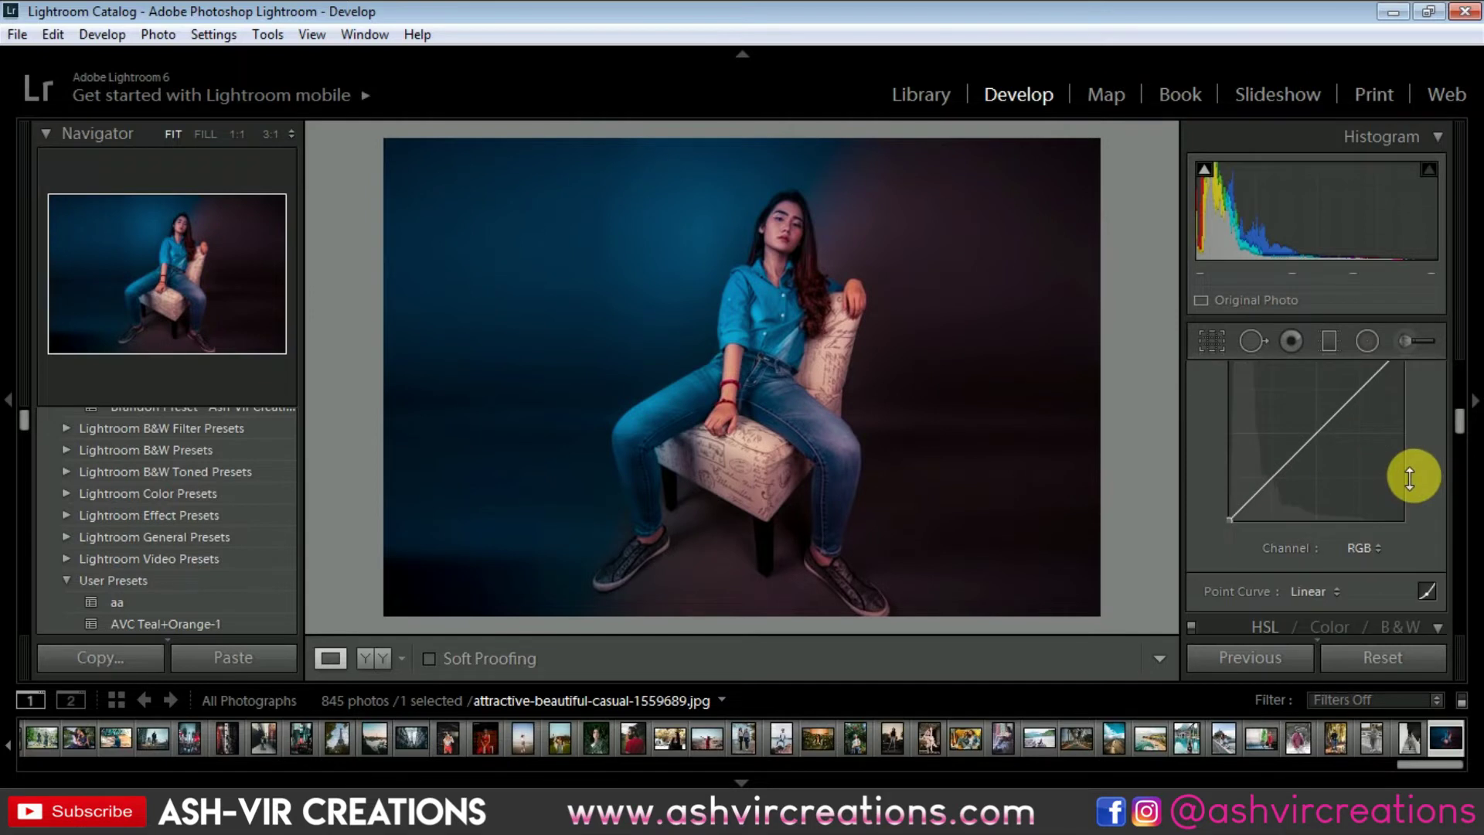
{"action": "left_click", "coordinate": [1359, 548]}
{"action": "left_click", "coordinate": [1320, 647]}
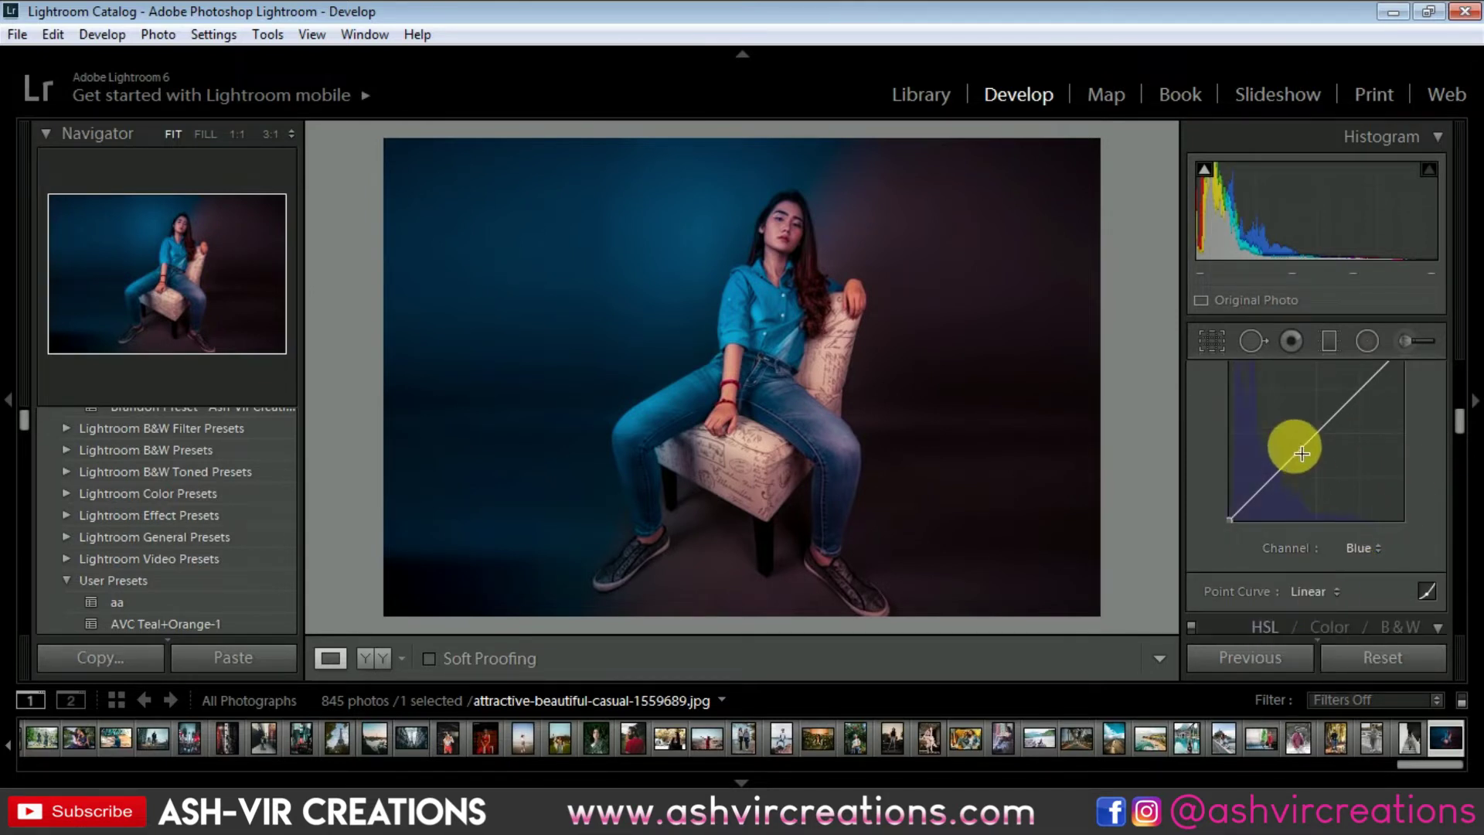
{"action": "left_click", "coordinate": [1274, 475]}
{"action": "scroll", "coordinate": [1361, 418], "scroll_direction": "up", "scroll_amount": 1}
{"action": "mouse_move", "coordinate": [1362, 467]}
{"action": "left_mouse_down"}
{"action": "mouse_move", "coordinate": [1378, 496]}
{"action": "mouse_move", "coordinate": [1372, 474]}
{"action": "left_mouse_up"}
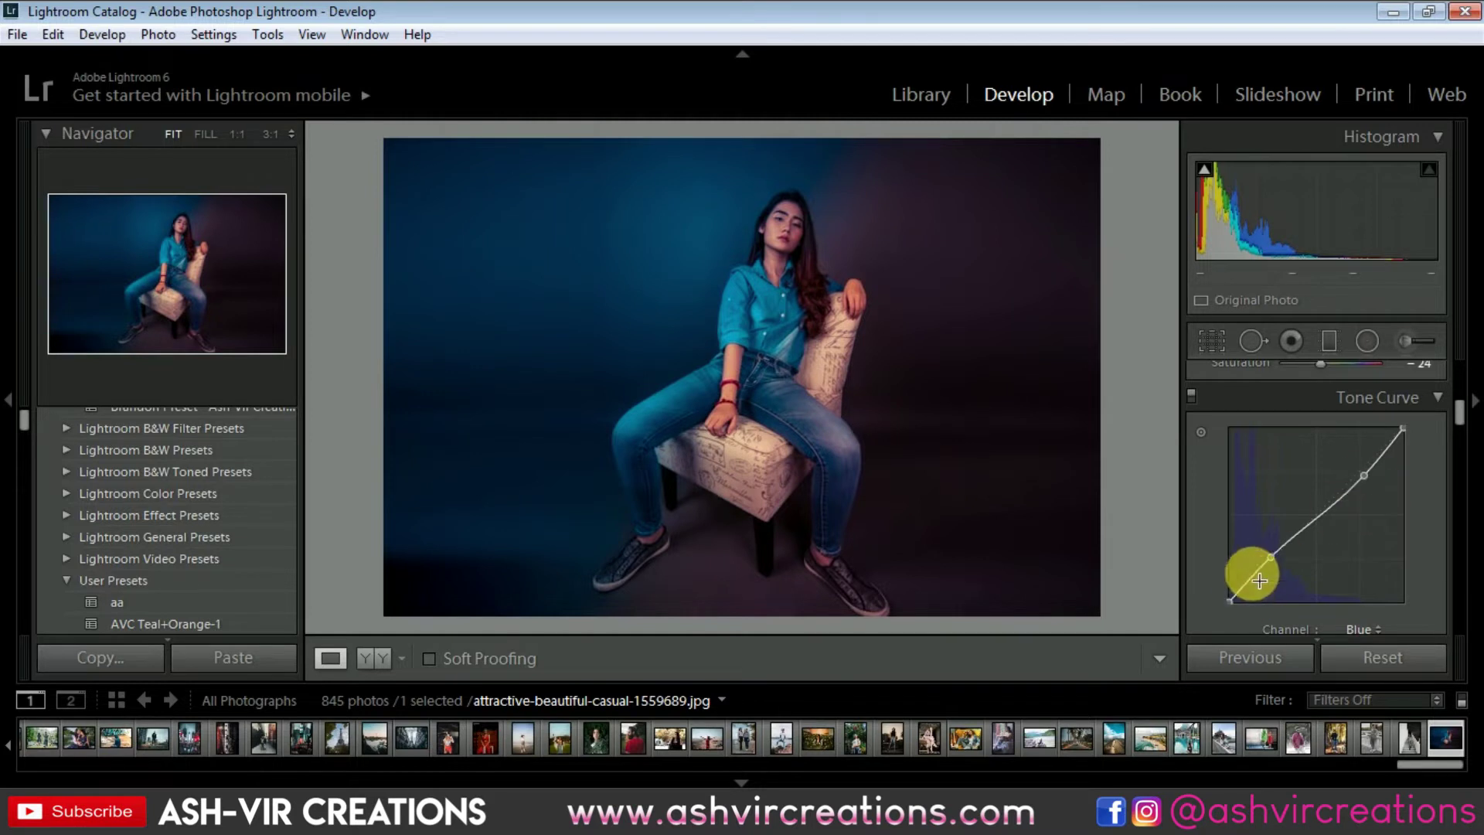
Shape the RGB tone curve into a gentle S by anchoring a shadow point and raising a highlight point
{"action": "scroll", "coordinate": [1359, 623], "scroll_direction": "down", "scroll_amount": 1}
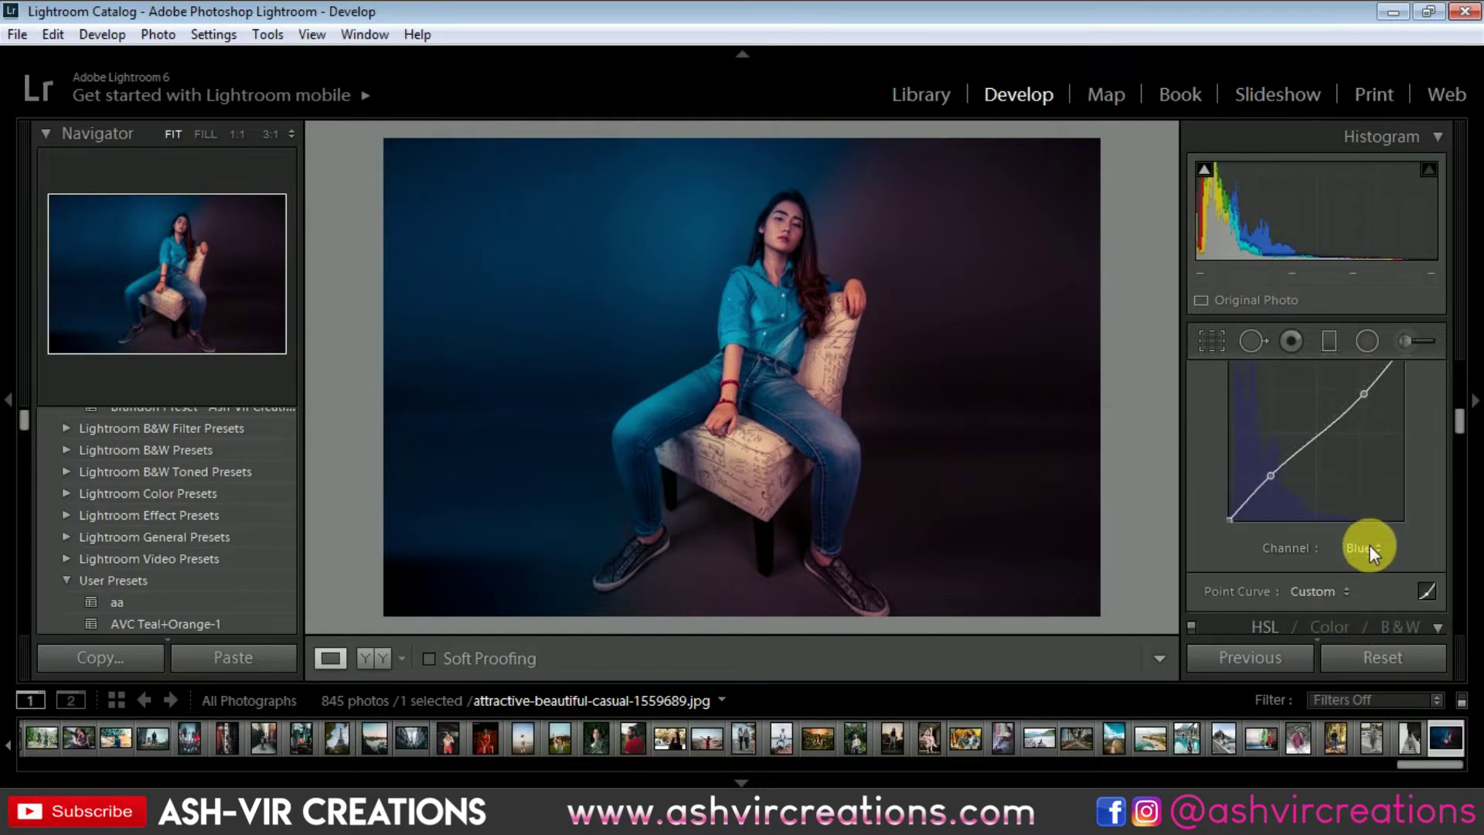
{"action": "left_click", "coordinate": [1369, 545]}
{"action": "left_click", "coordinate": [1339, 567]}
{"action": "scroll", "coordinate": [1299, 511], "scroll_direction": "up", "scroll_amount": 1}
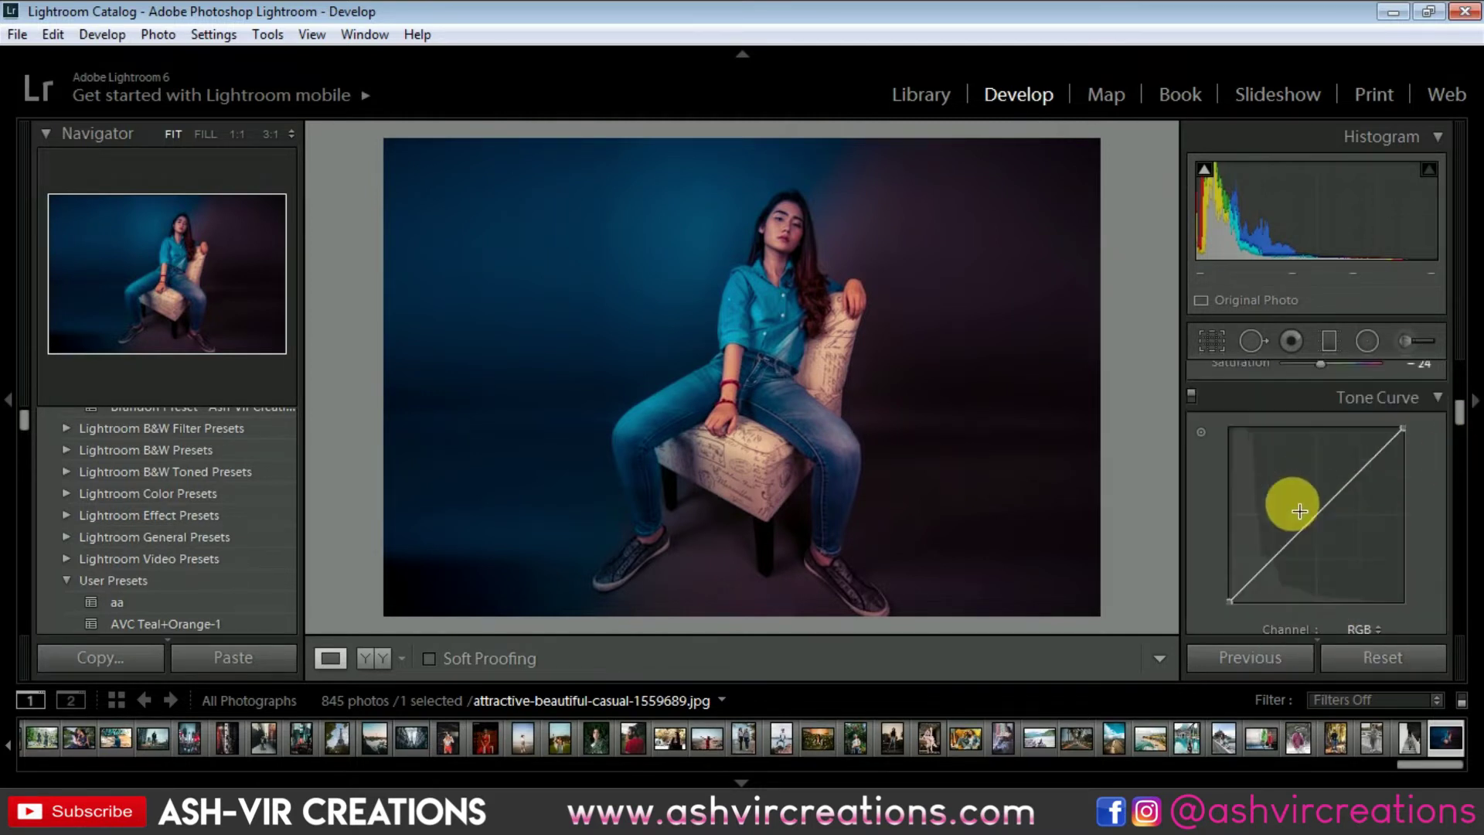
{"action": "left_click", "coordinate": [1270, 562]}
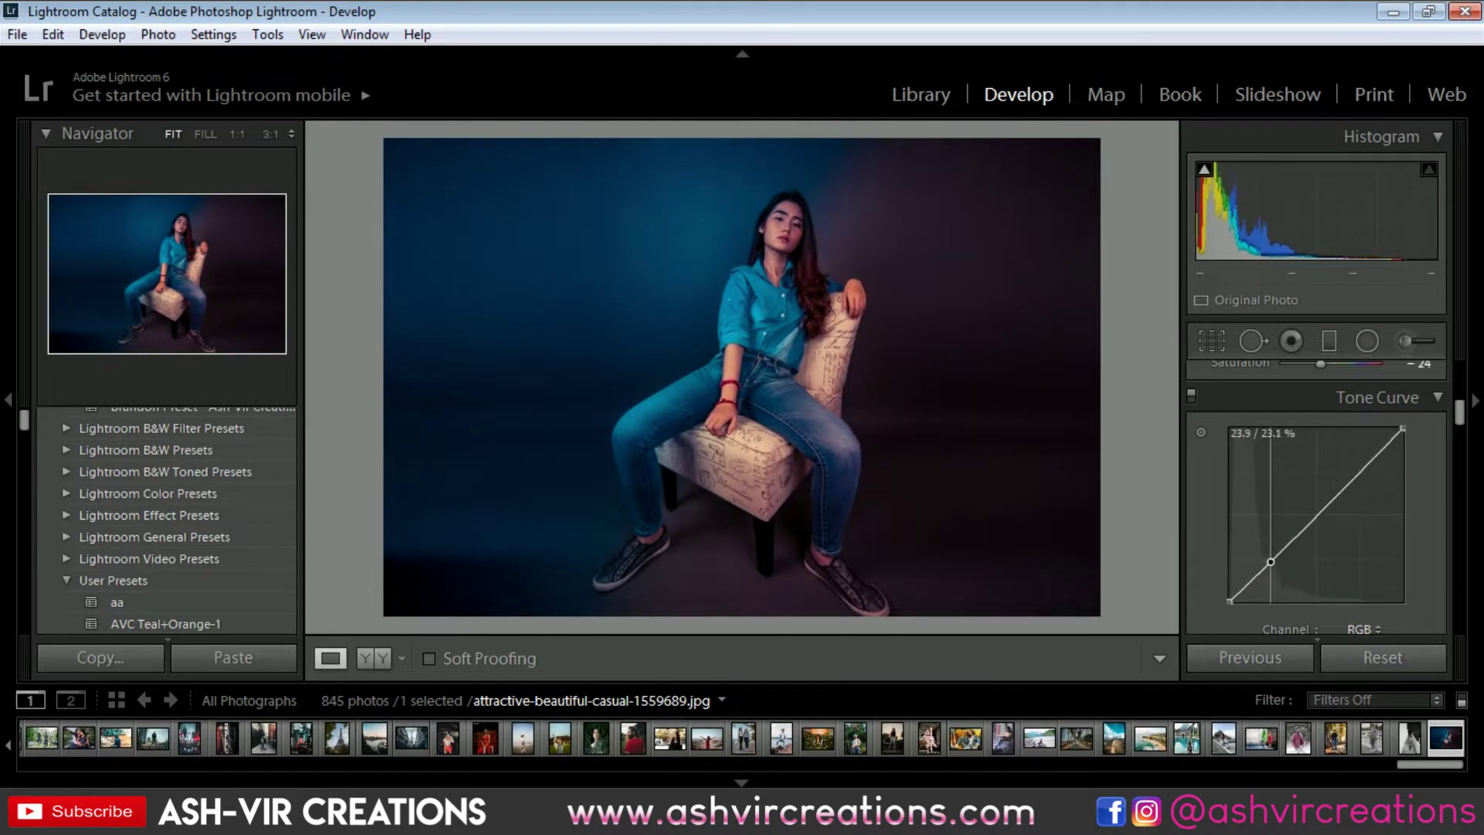
{"action": "left_click", "coordinate": [1353, 474]}
{"action": "left_click_drag", "start_coordinate": [1352, 474], "coordinate": [1354, 462]}
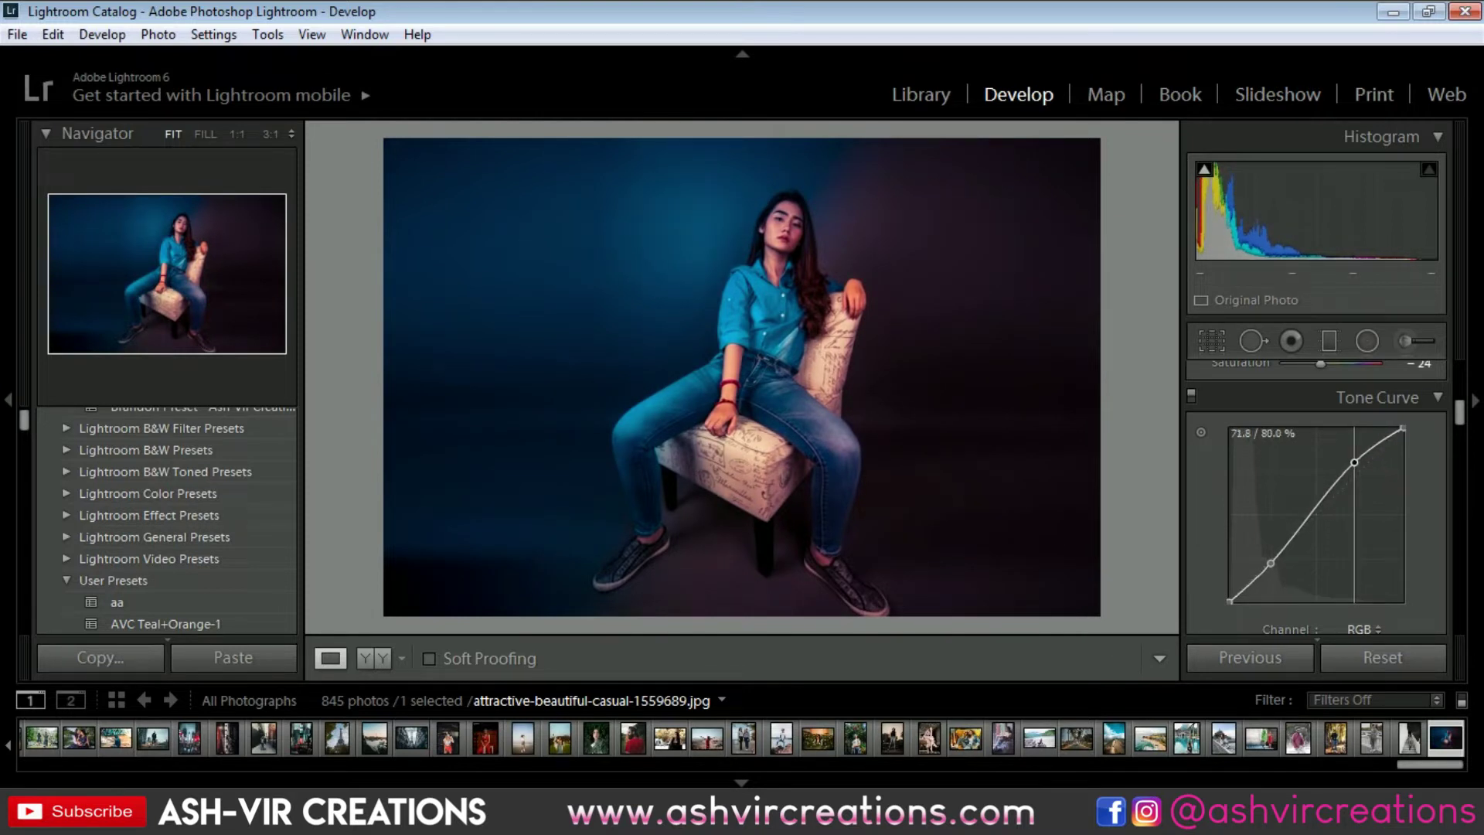
{"action": "left_click", "coordinate": [1270, 563]}
{"action": "left_click_drag", "start_coordinate": [1271, 562], "coordinate": [1273, 561]}
{"action": "left_click_drag", "start_coordinate": [1354, 462], "coordinate": [1355, 465]}
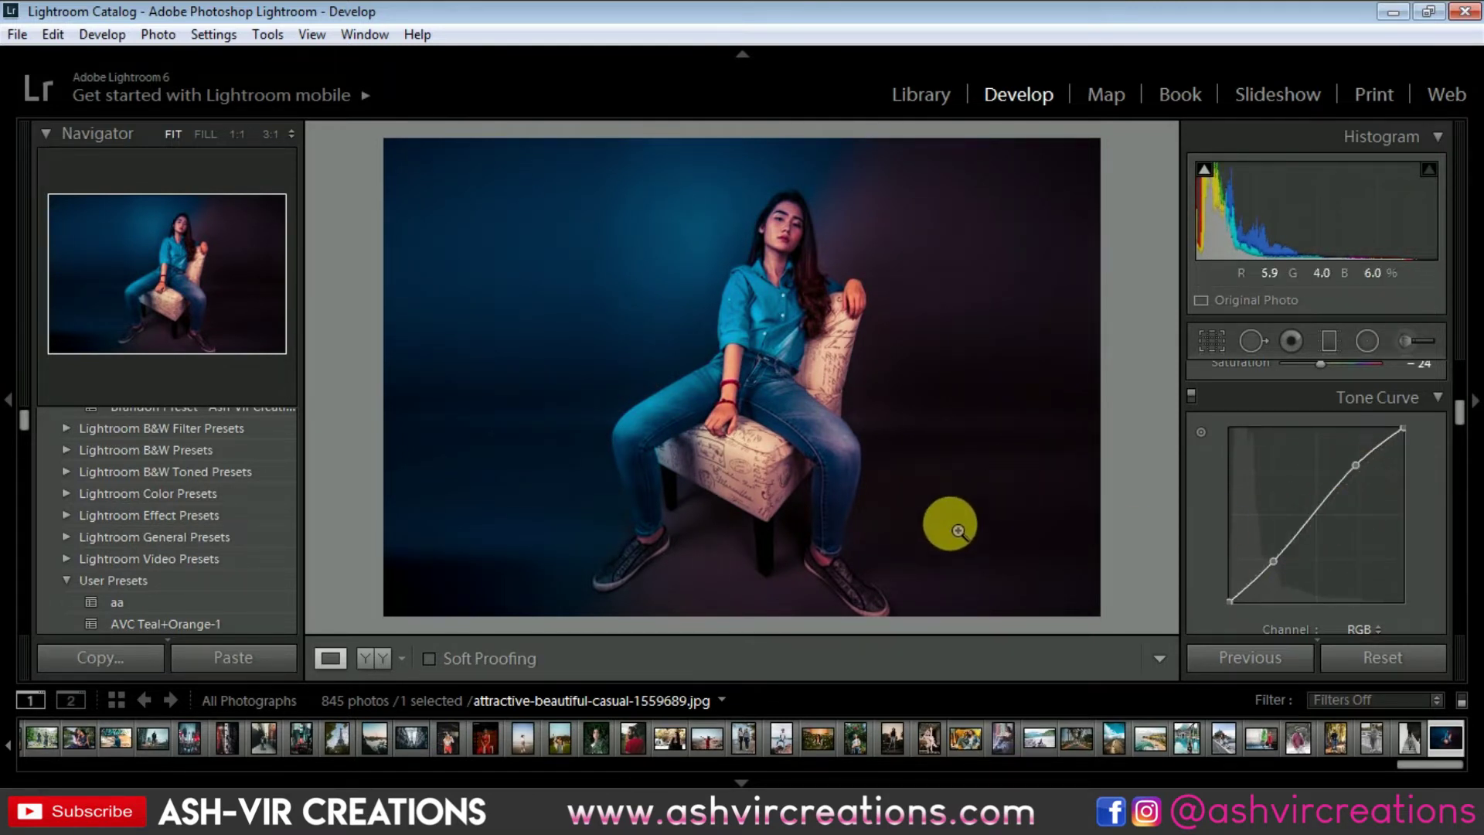
Show the before-and-after comparison of the edited photo
{"action": "left_click", "coordinate": [373, 658]}
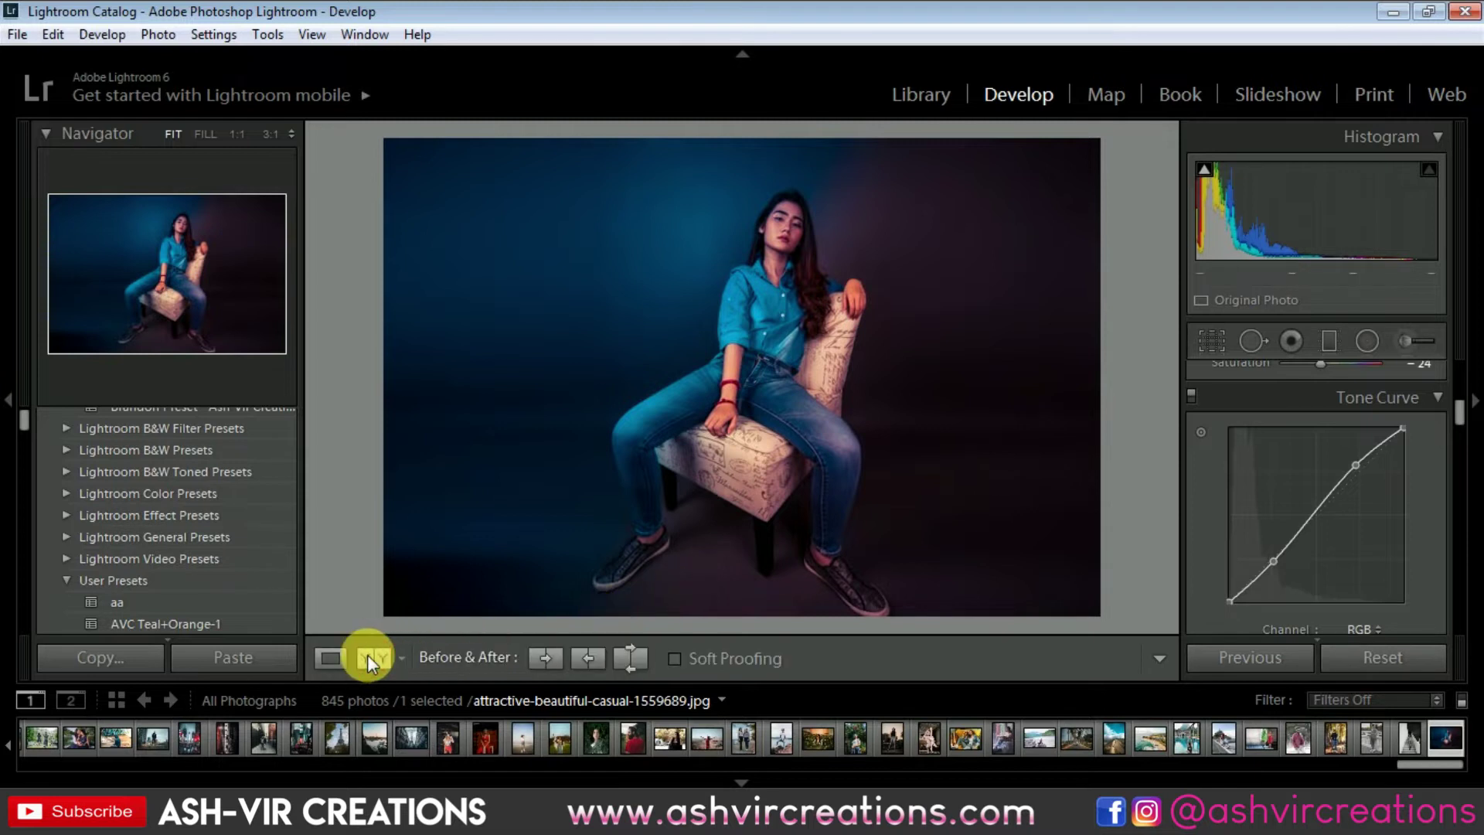